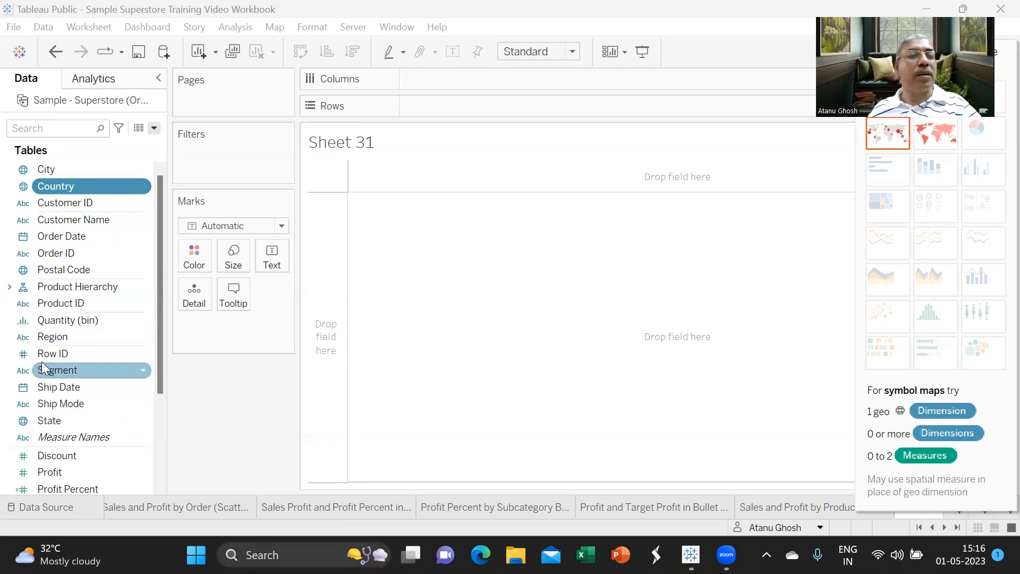
Create a hierarchy from the Country and State fields and name it Geolocation Hierarchy.
left_click_drag(44, 427, 75, 197)
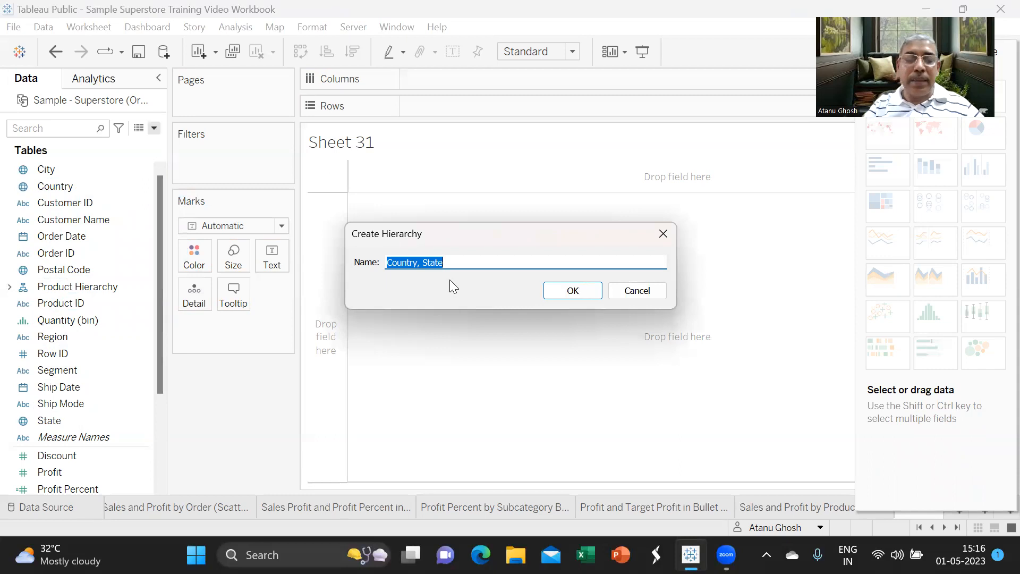
type("Ge")
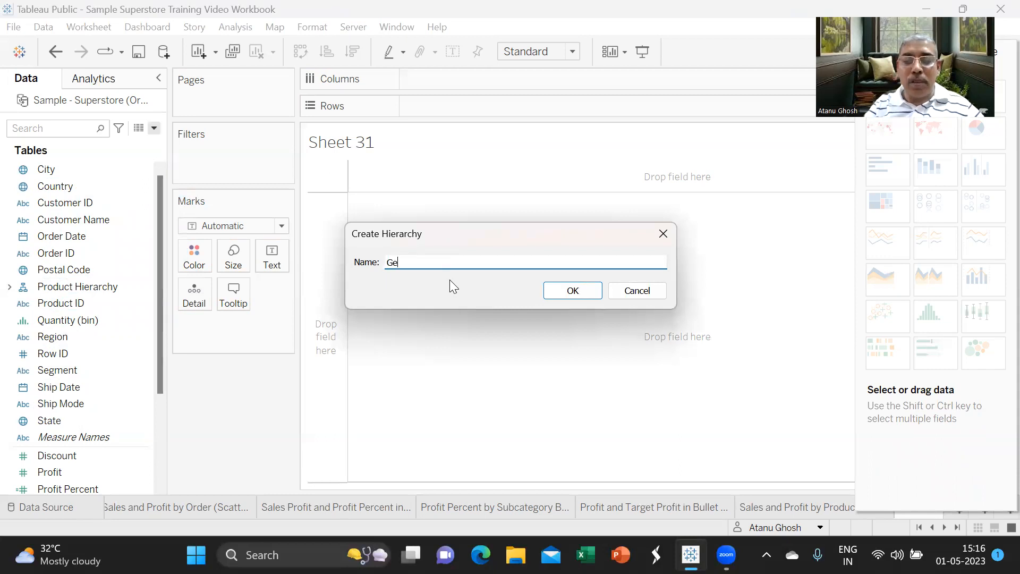
type("olocation Hierarchy")
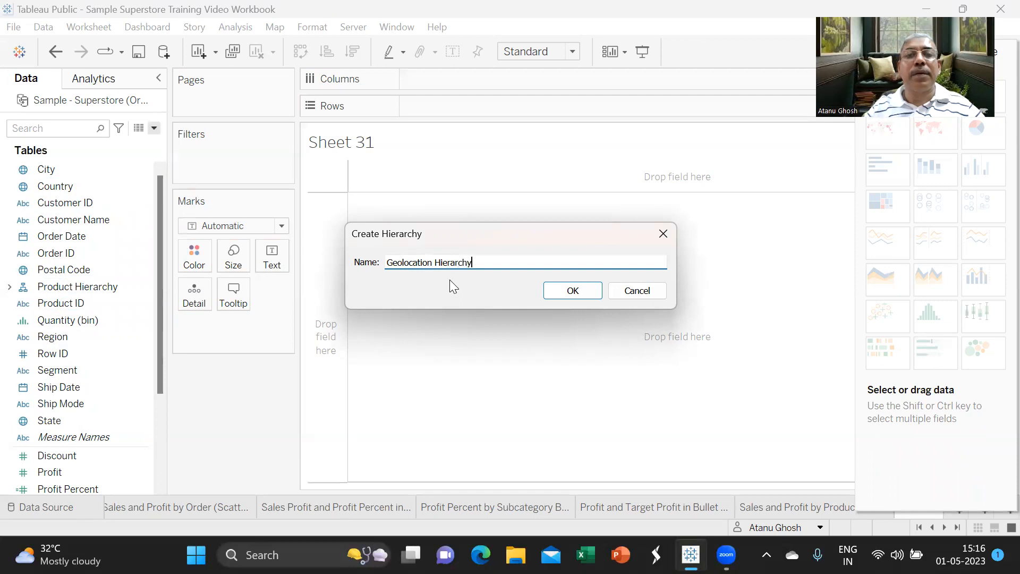
left_click(581, 290)
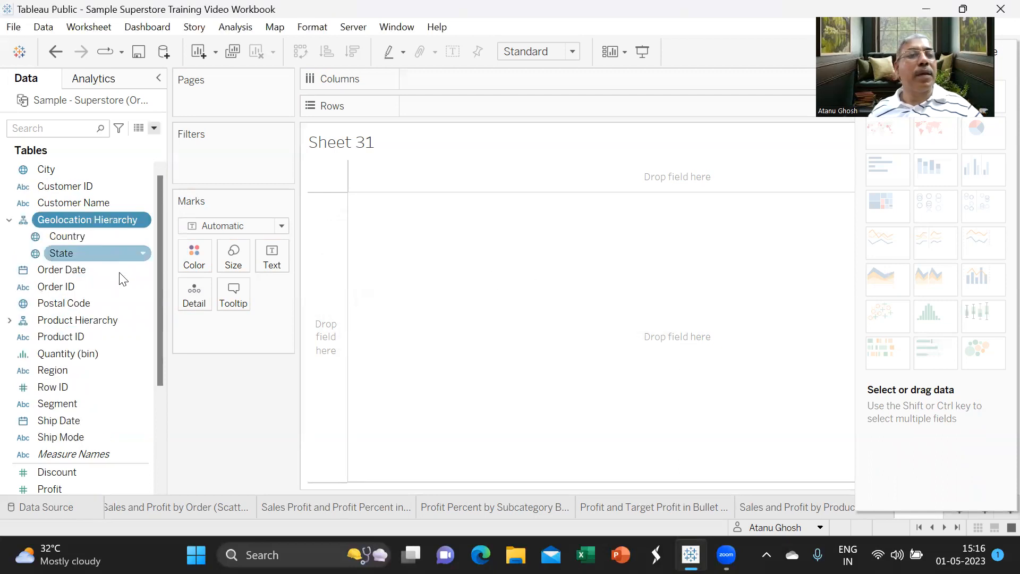
Add City below State and Postal Code below City in the Geolocation Hierarchy, and collapse the hierarchy.
left_click(78, 241)
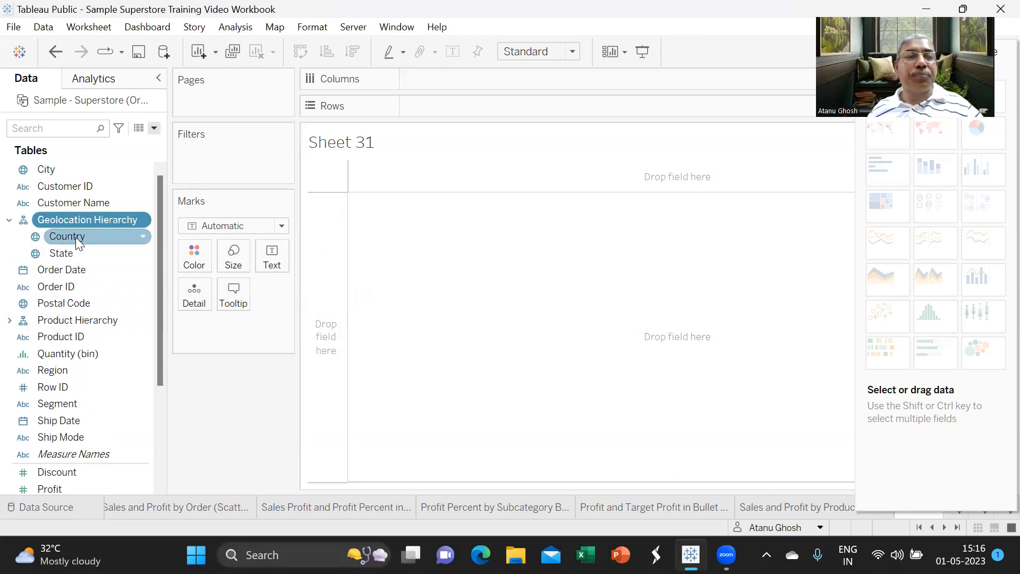
left_click_drag(49, 169, 81, 257)
scroll(109, 239, "up", 1)
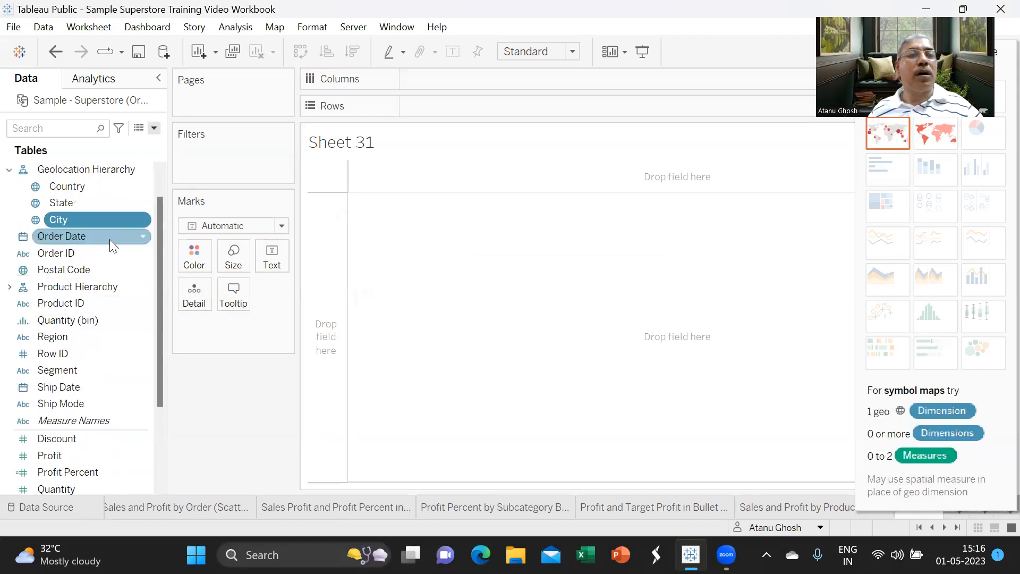
scroll(109, 239, "up", 1)
left_click_drag(65, 304, 54, 260)
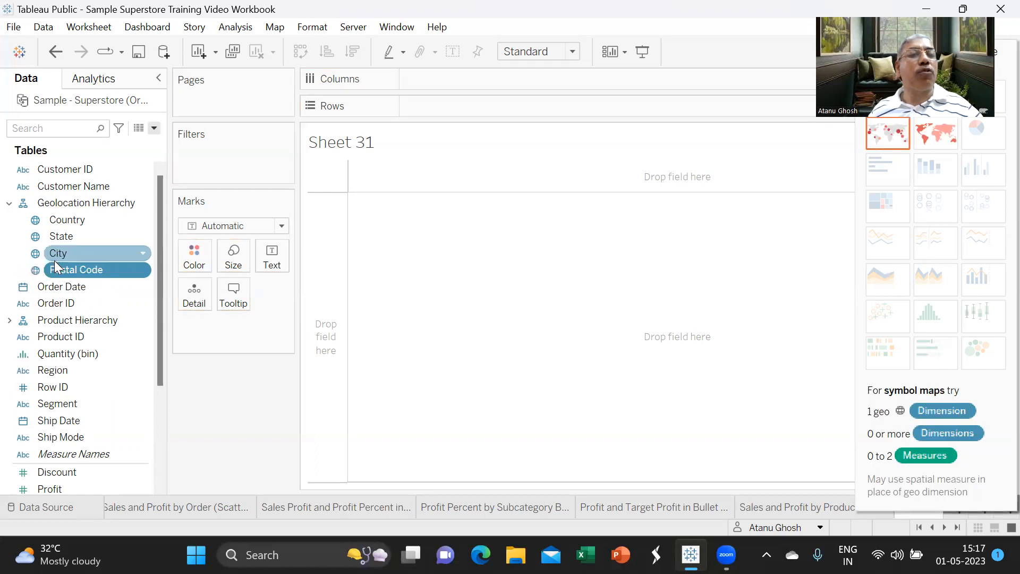
left_click(10, 204)
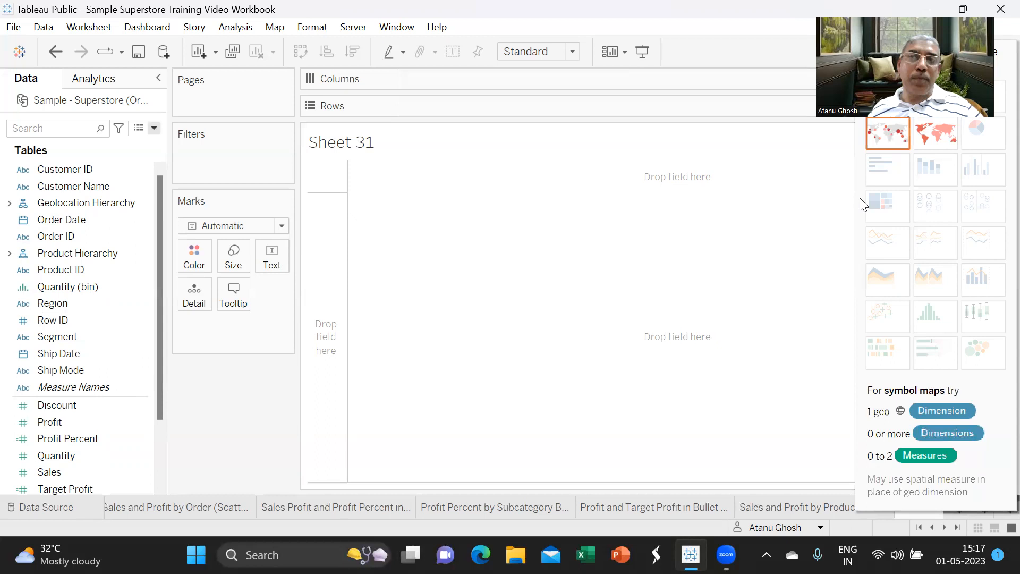
Place the Geolocation Hierarchy on Columns and the Sales measure on Rows.
left_click_drag(97, 203, 479, 77)
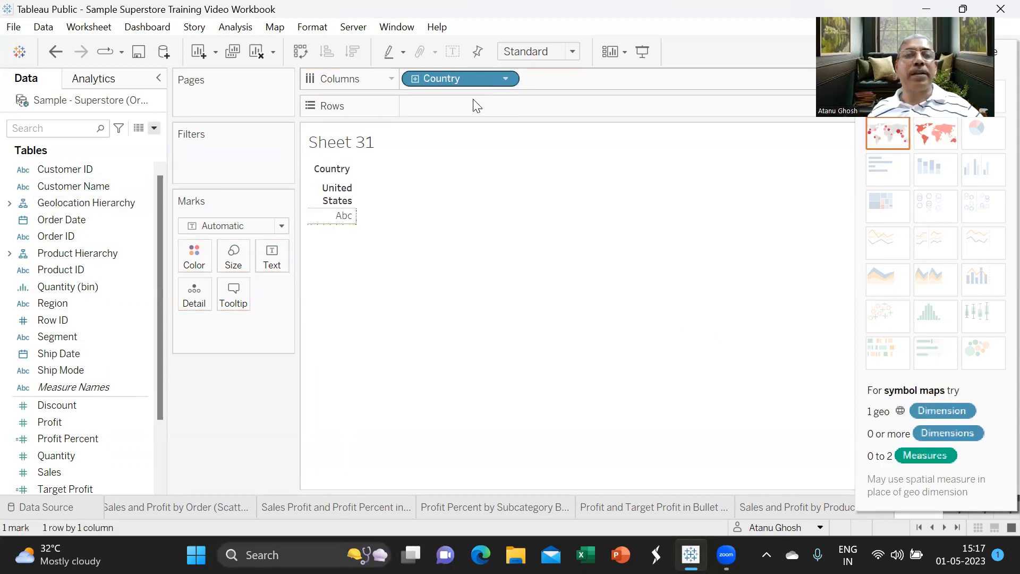
scroll(67, 432, "down", 1)
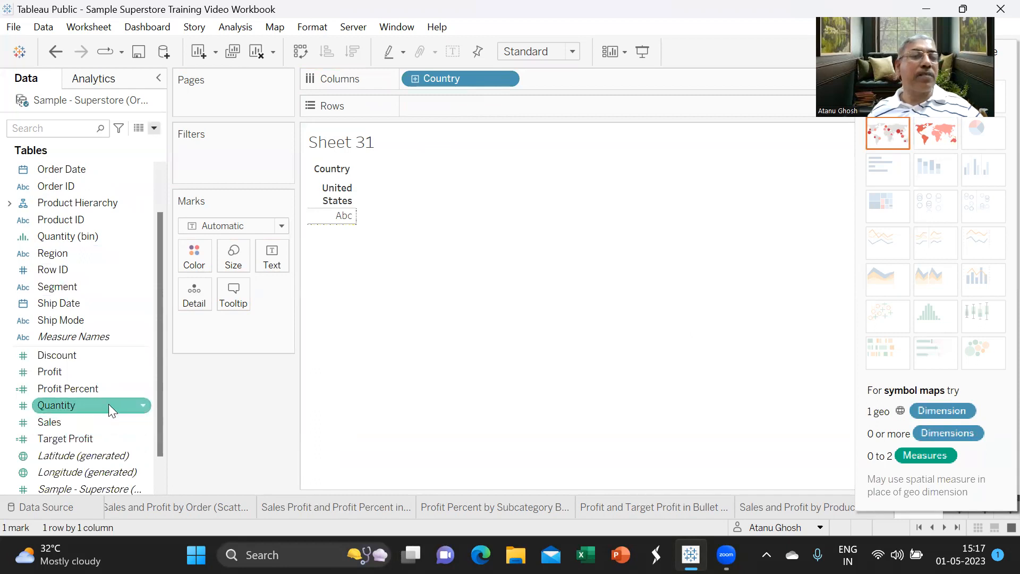
left_click_drag(61, 424, 428, 104)
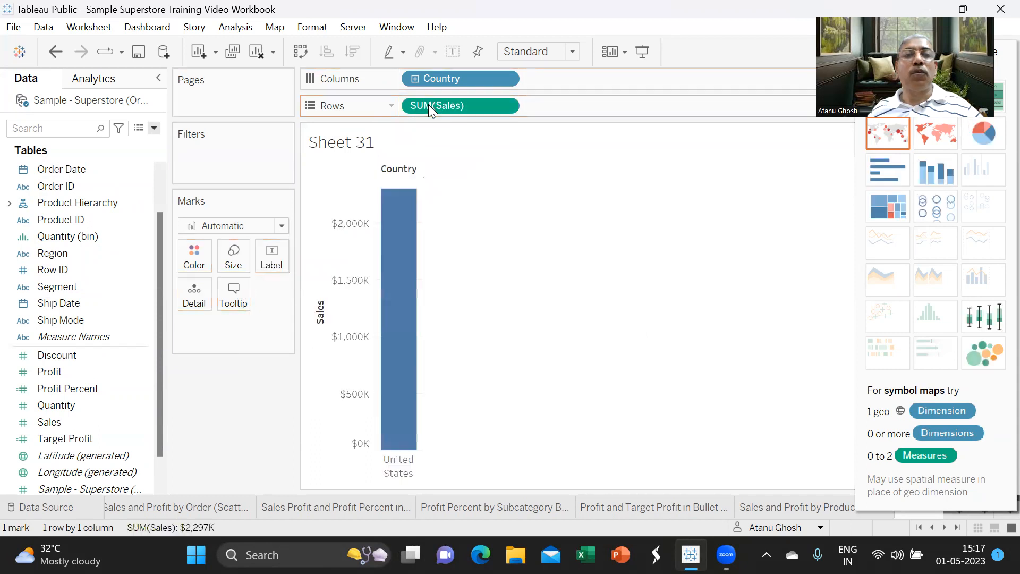
Convert the bar chart to a filled map and hide the chart type suggestions.
left_click(936, 134)
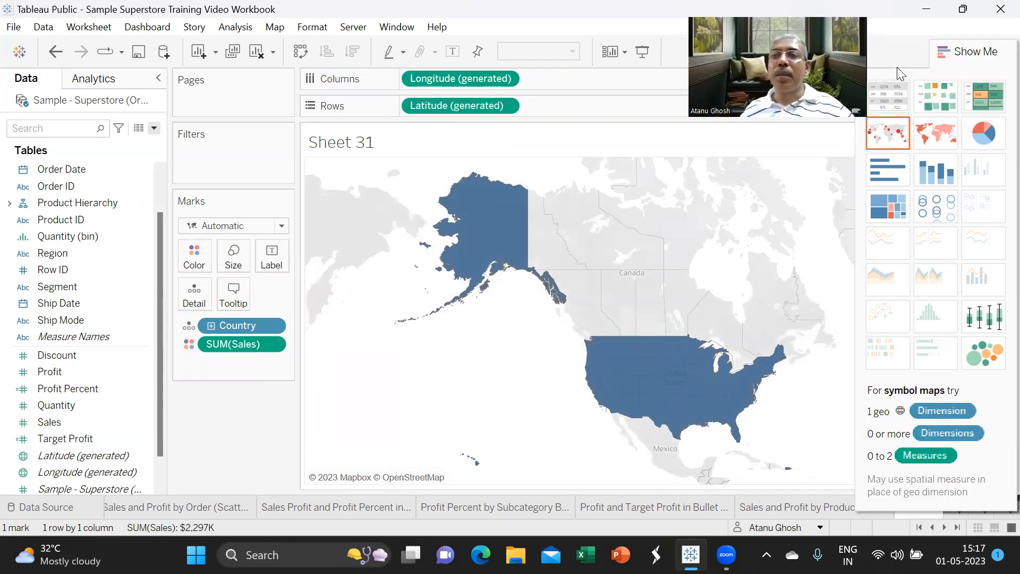
left_click(996, 47)
left_click(1004, 134)
left_click(935, 225)
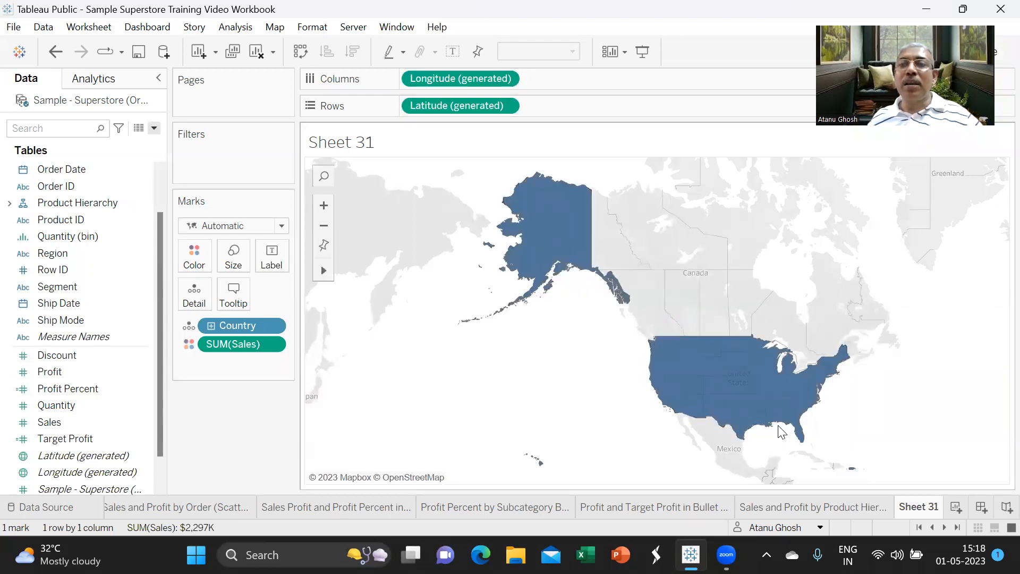
Drill the map down through State to City level and inspect the sales of cities in New Mexico.
mouse_move(791, 391)
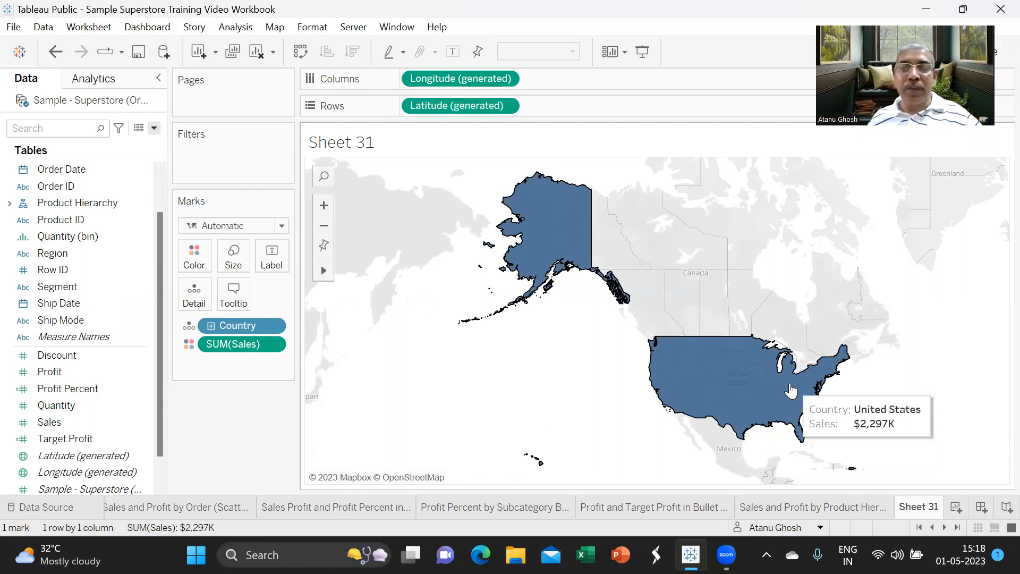
left_click(211, 325)
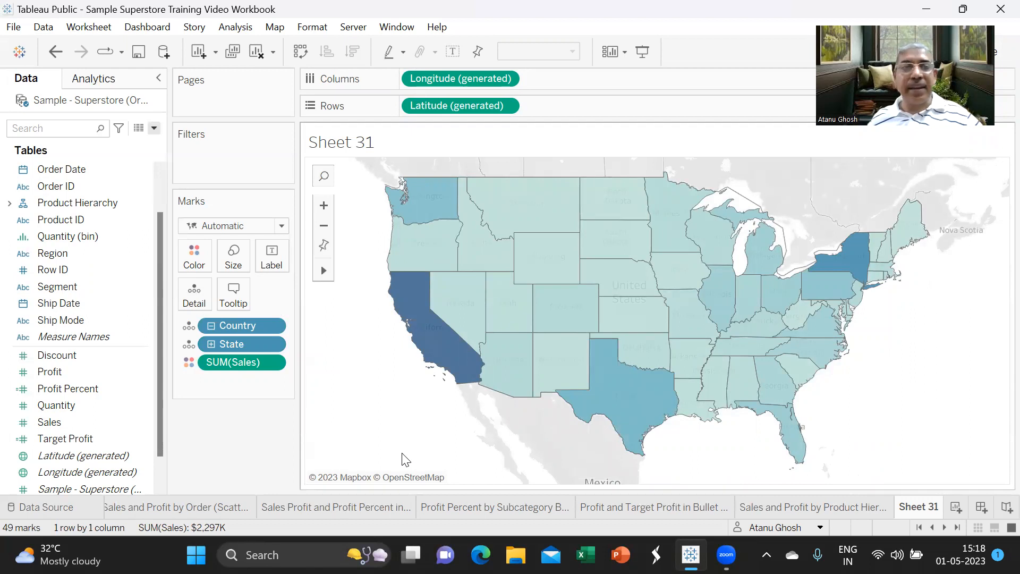
left_click(209, 346)
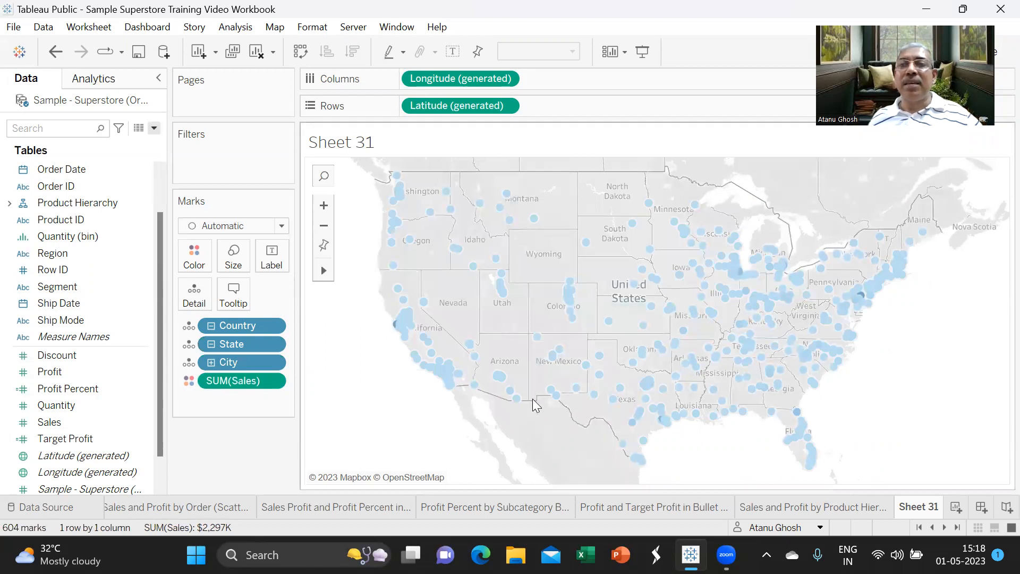
scroll(532, 399, "up", 3)
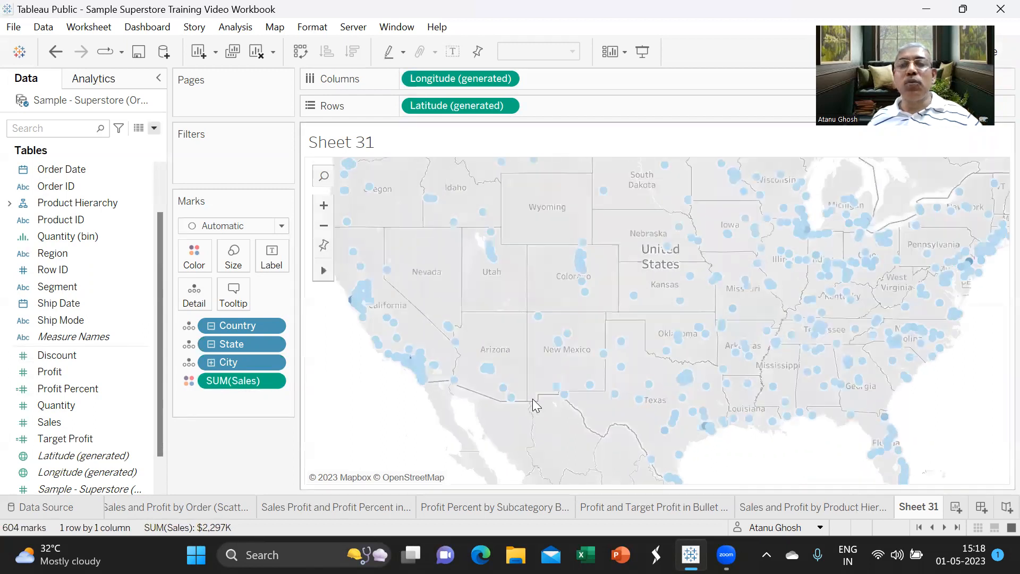
scroll(532, 398, "up", 2)
scroll(532, 399, "up", 1)
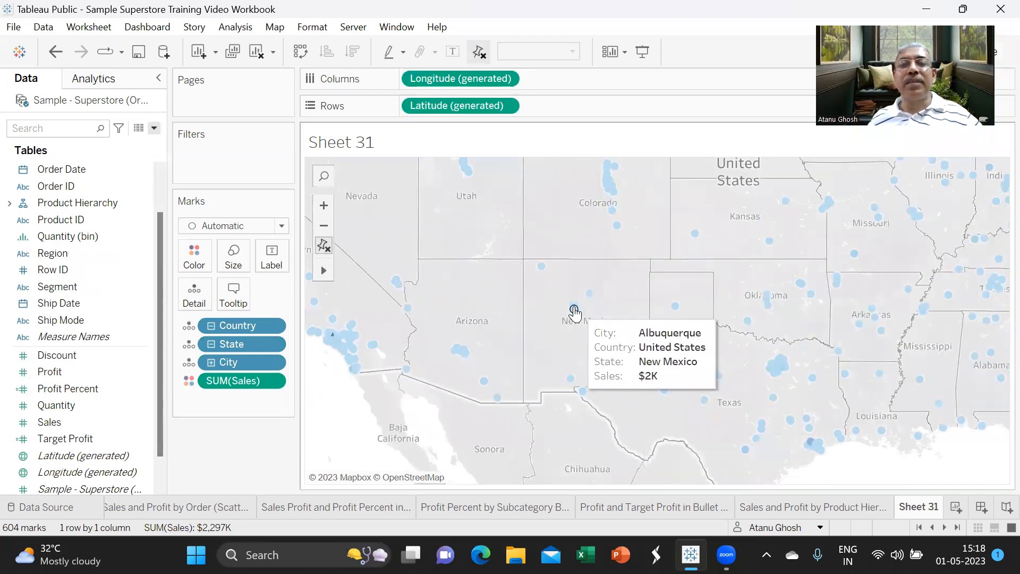
mouse_move(599, 299)
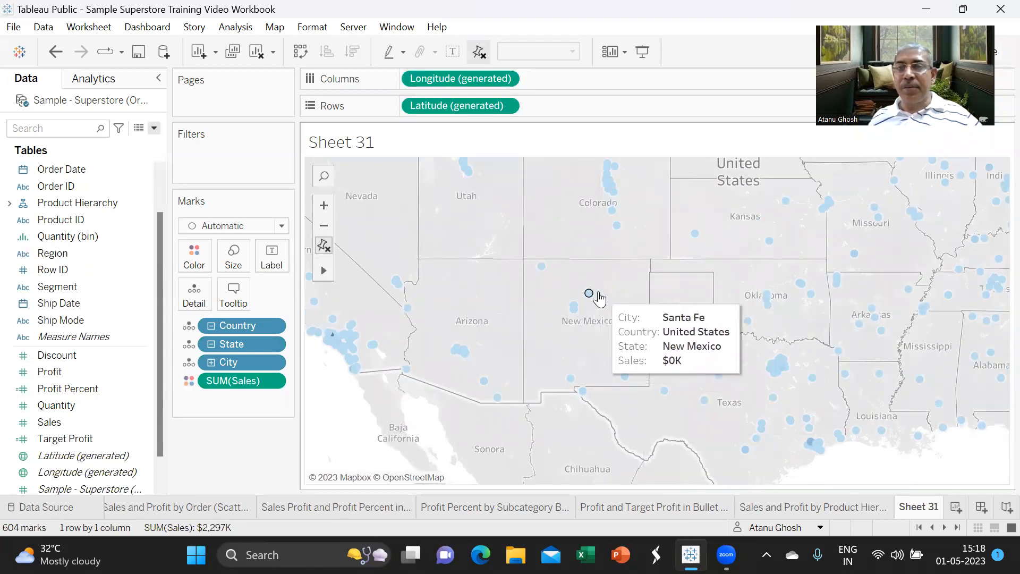
mouse_move(573, 321)
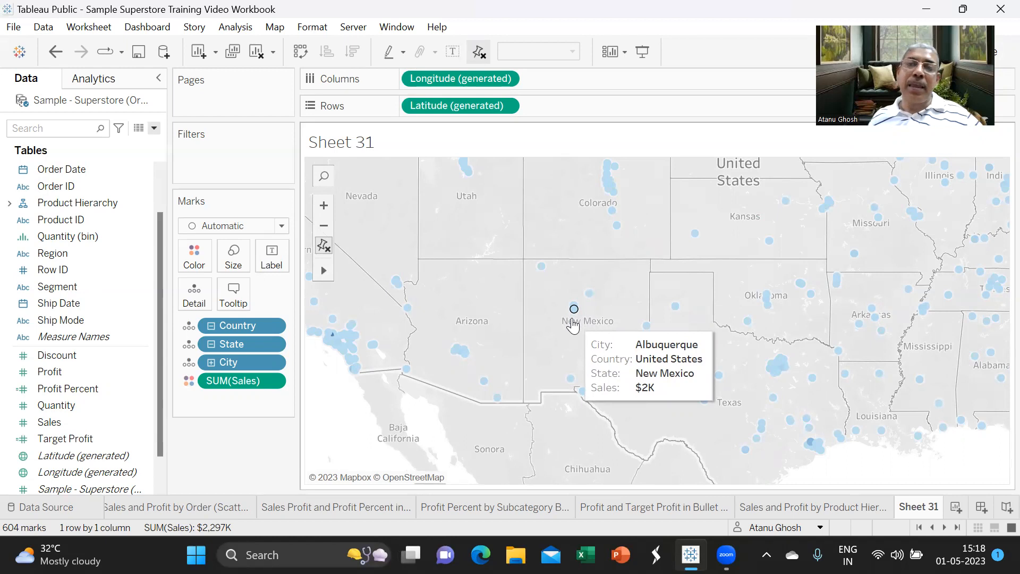
Drill the map down from City to Postal Code level and look over the marks across the United States.
left_click(211, 362)
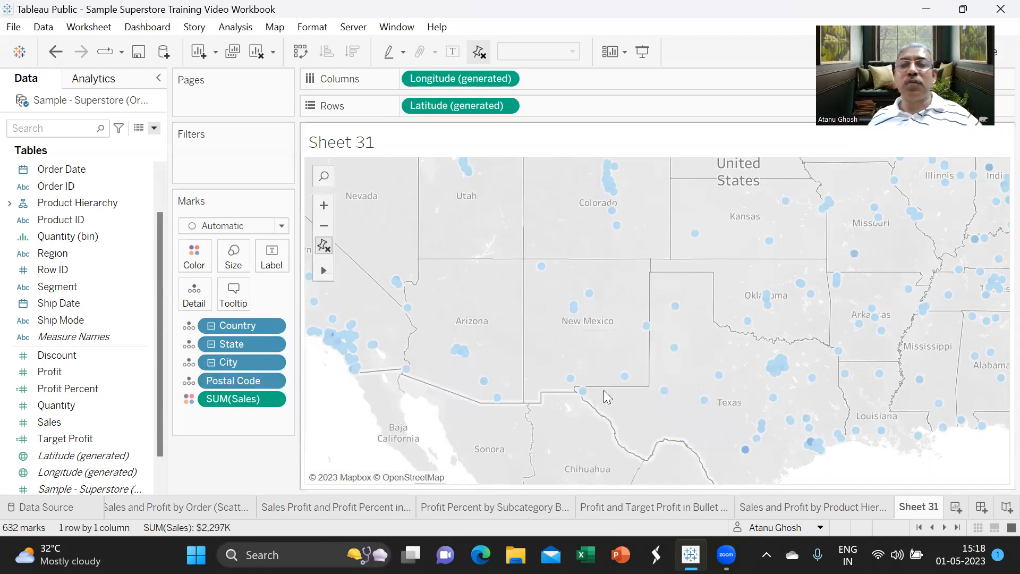
scroll(603, 390, "up", 2)
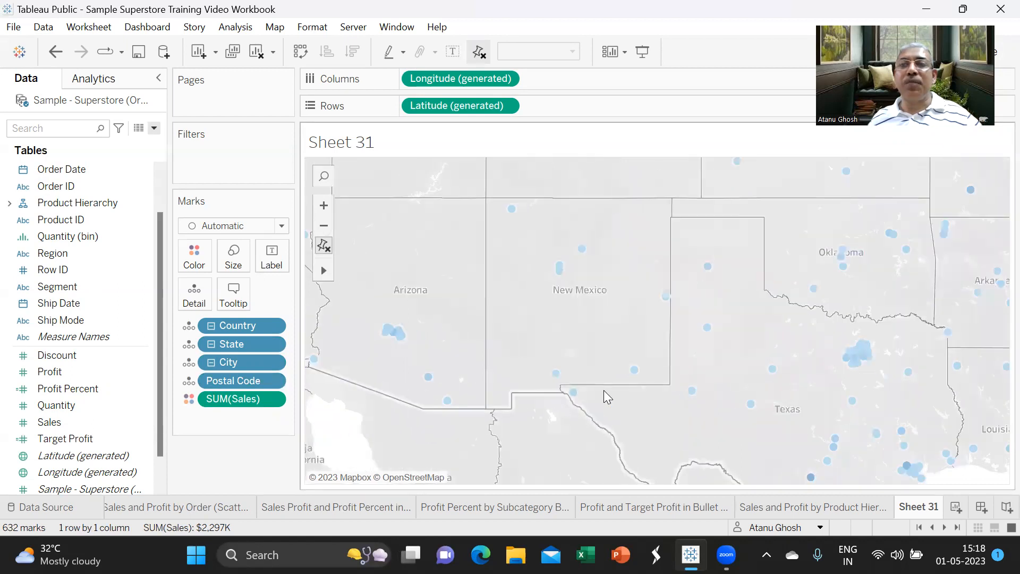
scroll(604, 390, "down", 4)
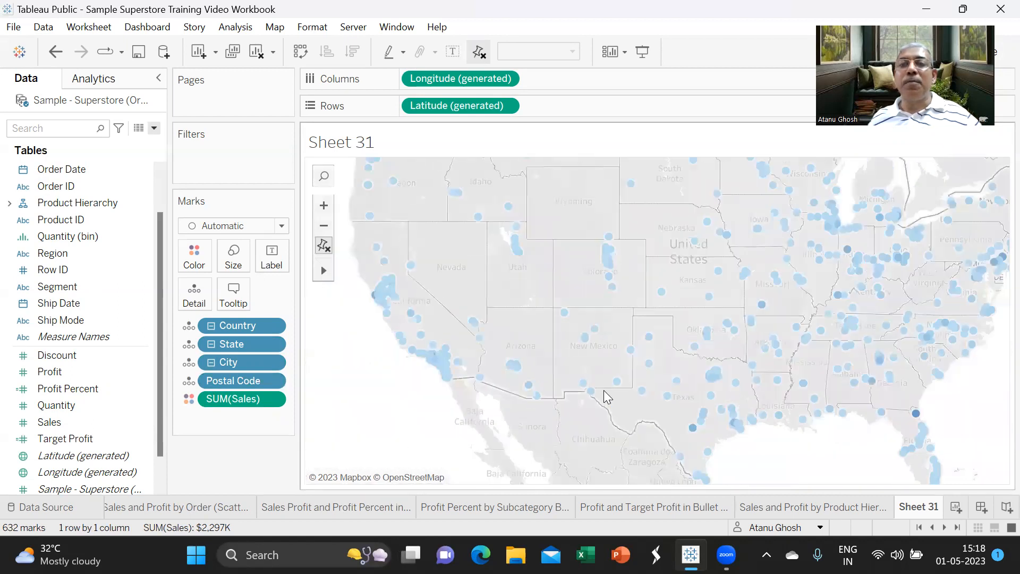
scroll(604, 389, "down", 2)
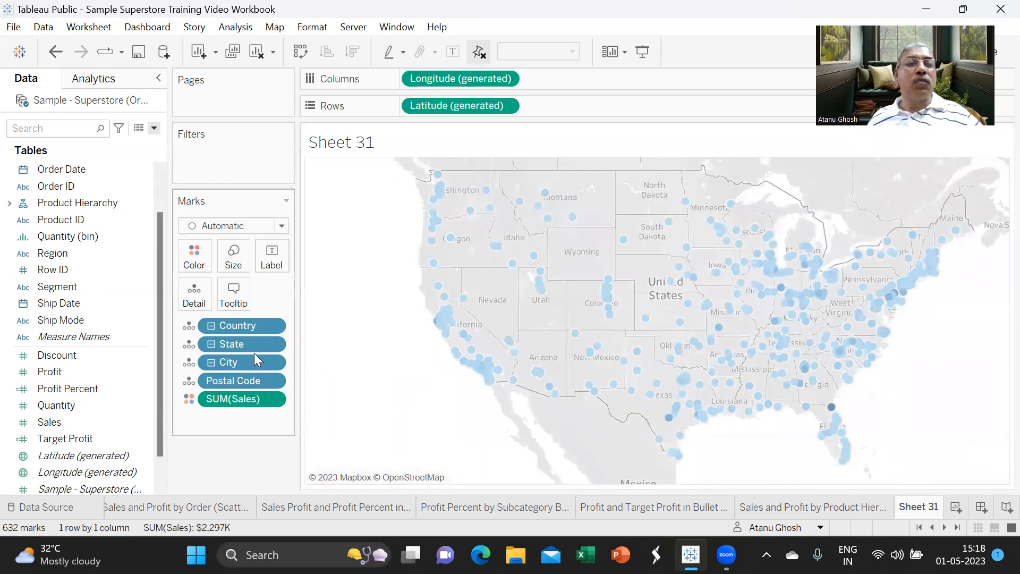
Roll the map up to Country level and drill back down to State level.
left_click(210, 345)
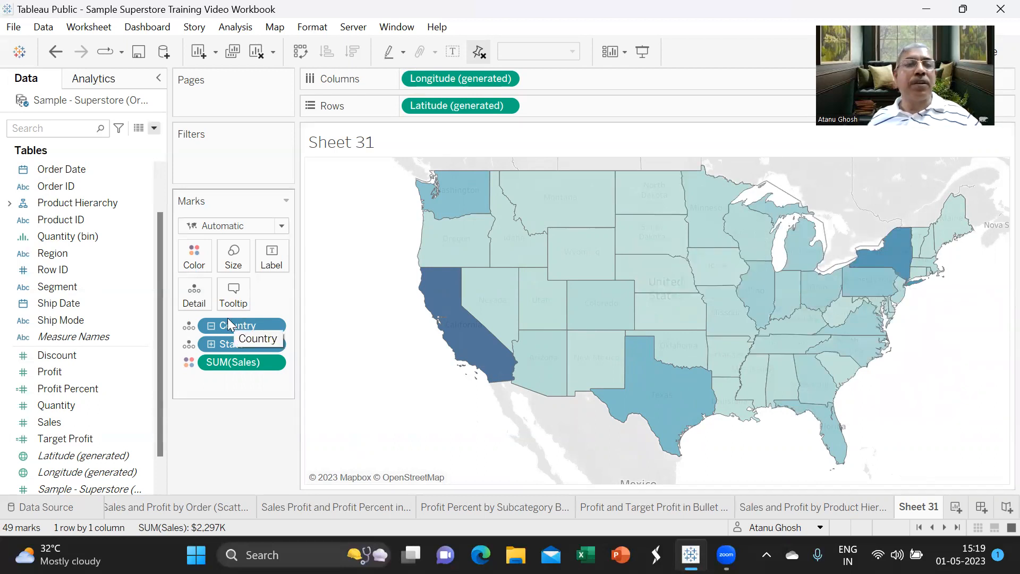
left_click(210, 325)
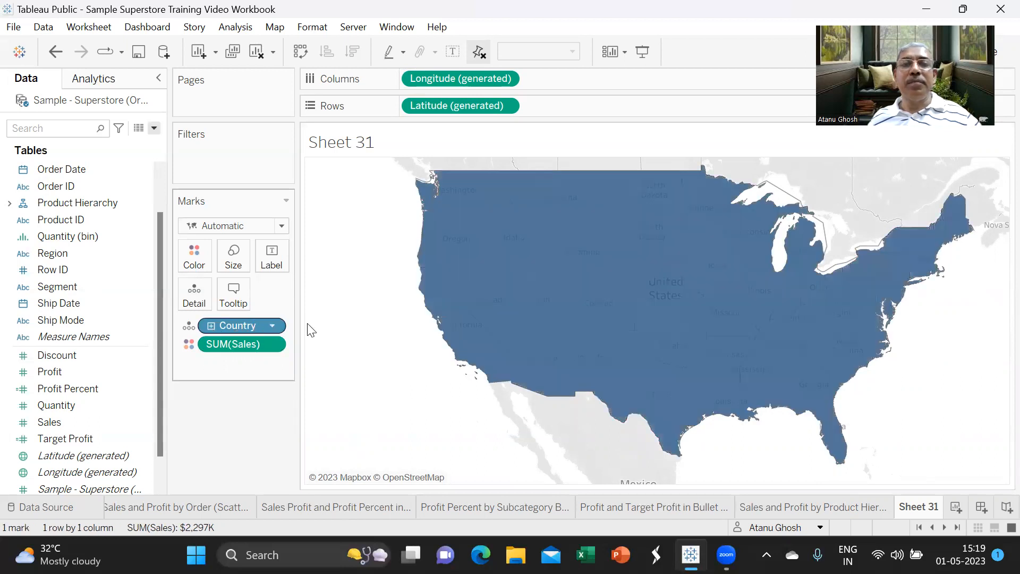
left_click(208, 328)
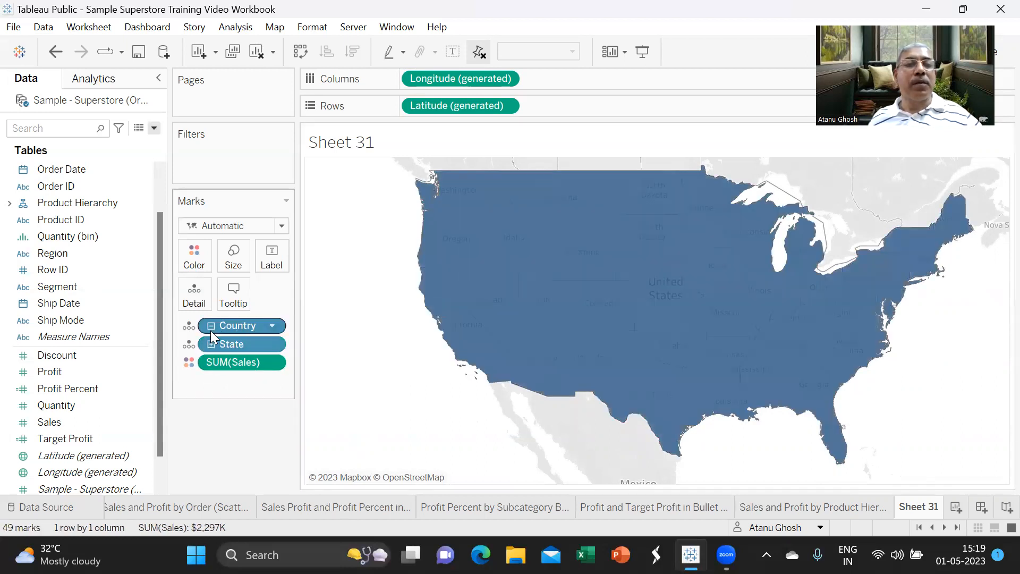
Keep only California on the map and drill down to its cities.
left_click(460, 332)
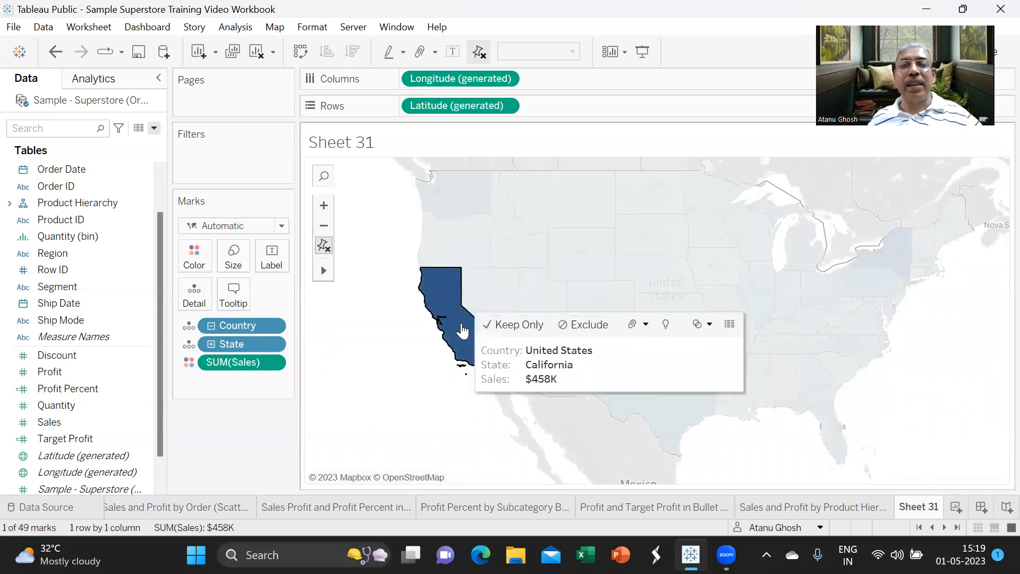
left_click(505, 325)
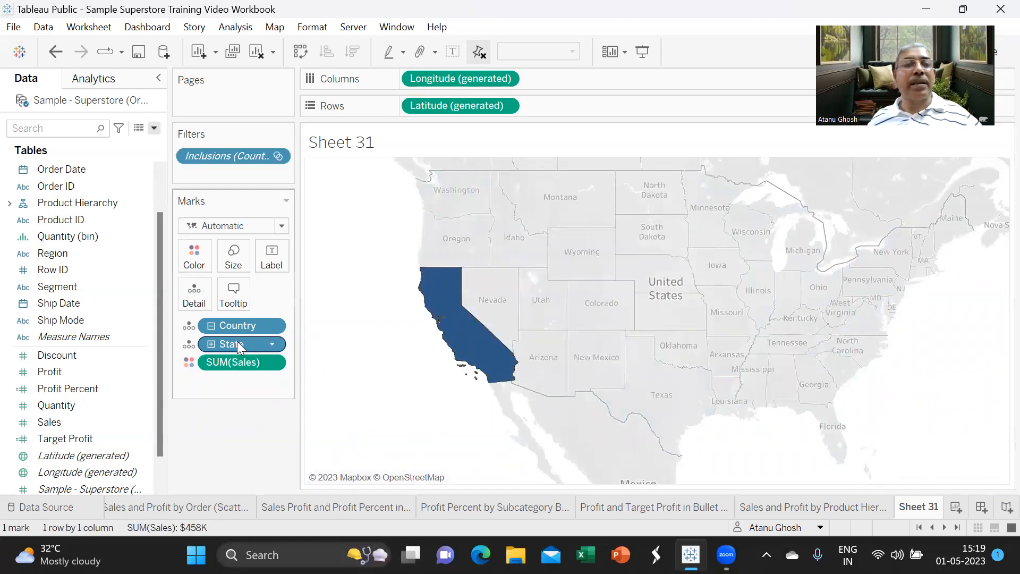
left_click(210, 346)
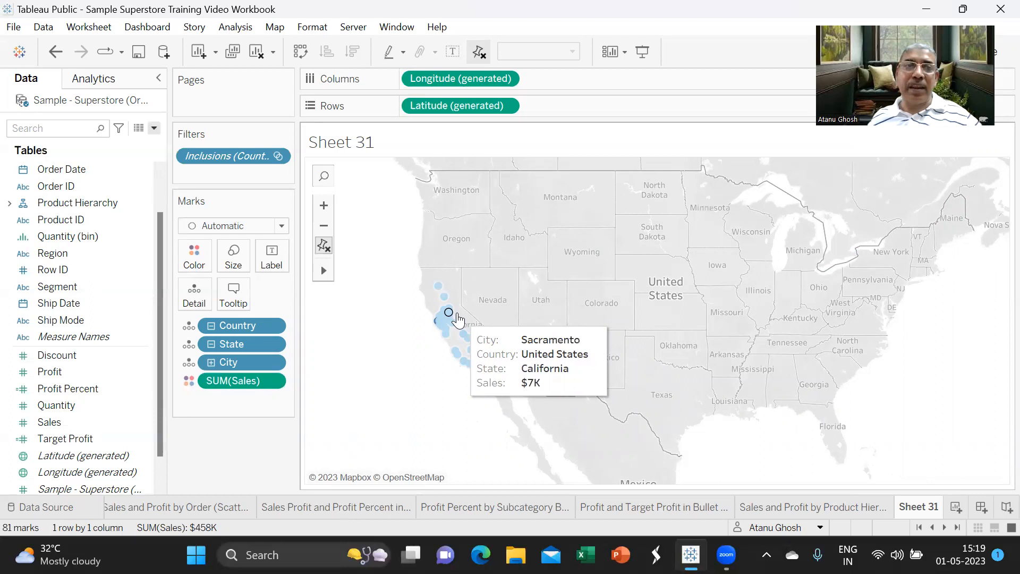
Remove the inclusions filter for California and roll the map back up to Country level.
left_click_drag(205, 152, 219, 423)
left_click(211, 343)
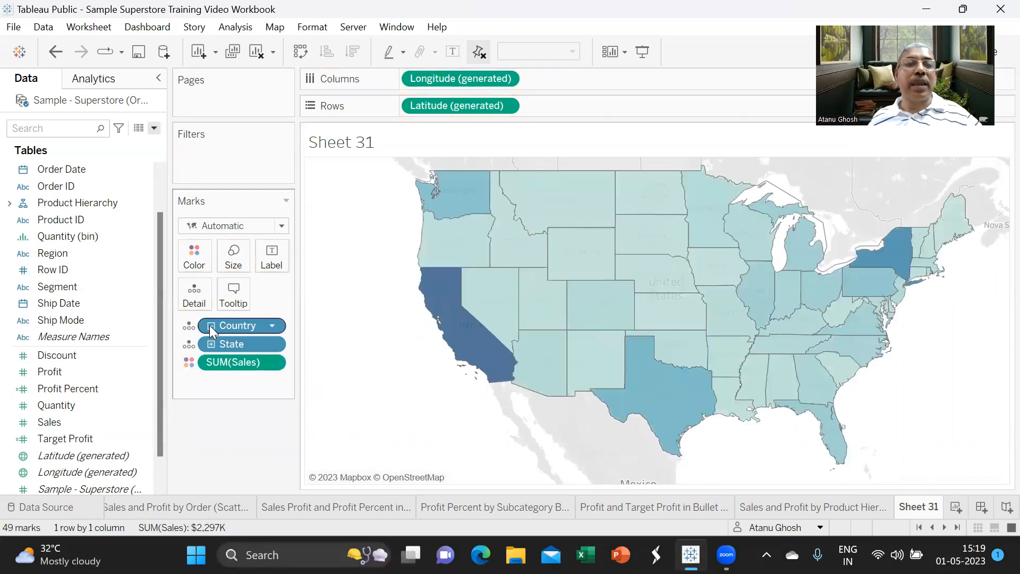
left_click(212, 325)
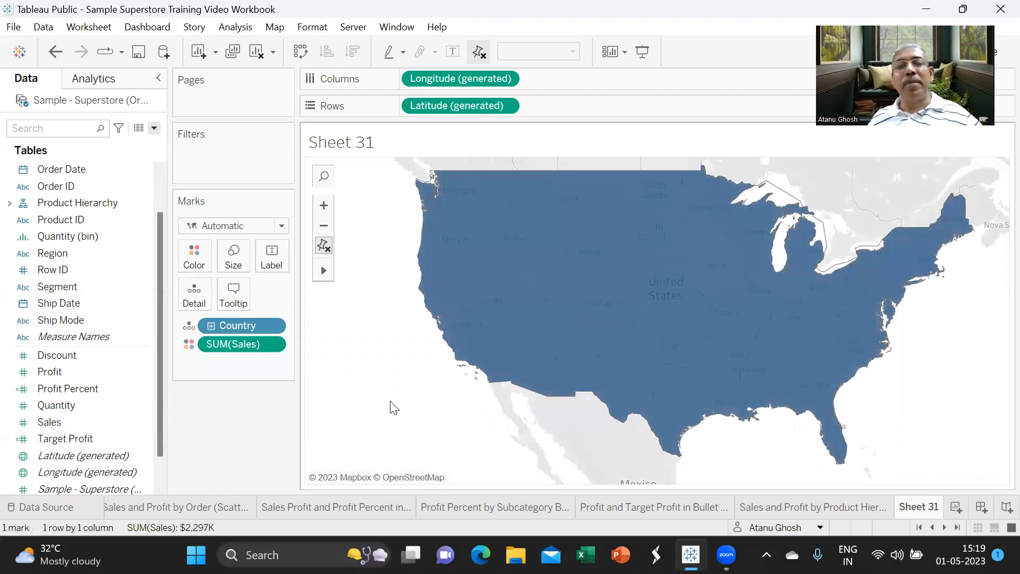
mouse_move(821, 385)
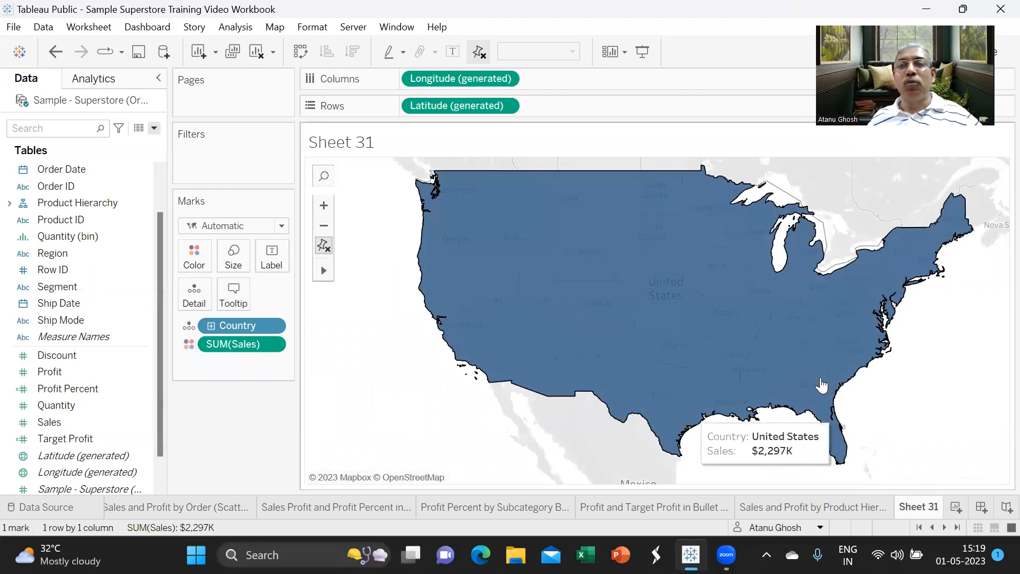
scroll(834, 378, "down", 3)
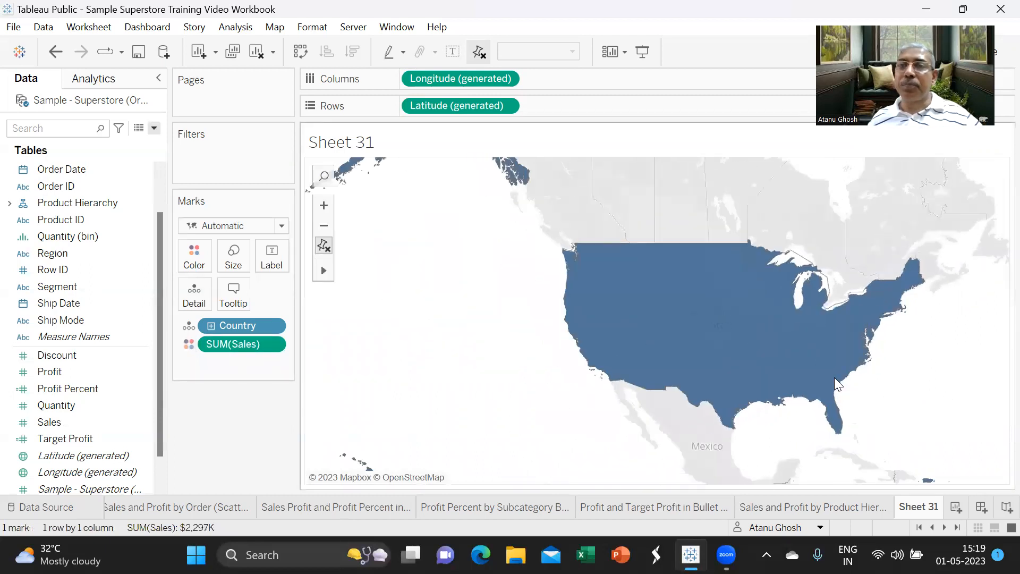
scroll(834, 377, "down", 4)
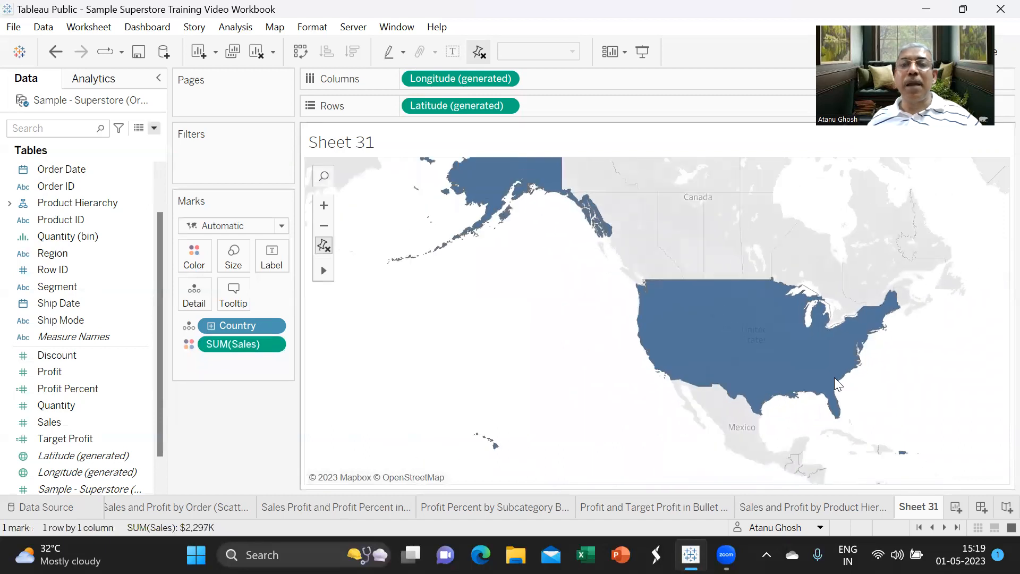
Replace the map's sheet-name title with "Geolocation Hierarchy (Area Map)".
scroll(834, 377, "down", 1)
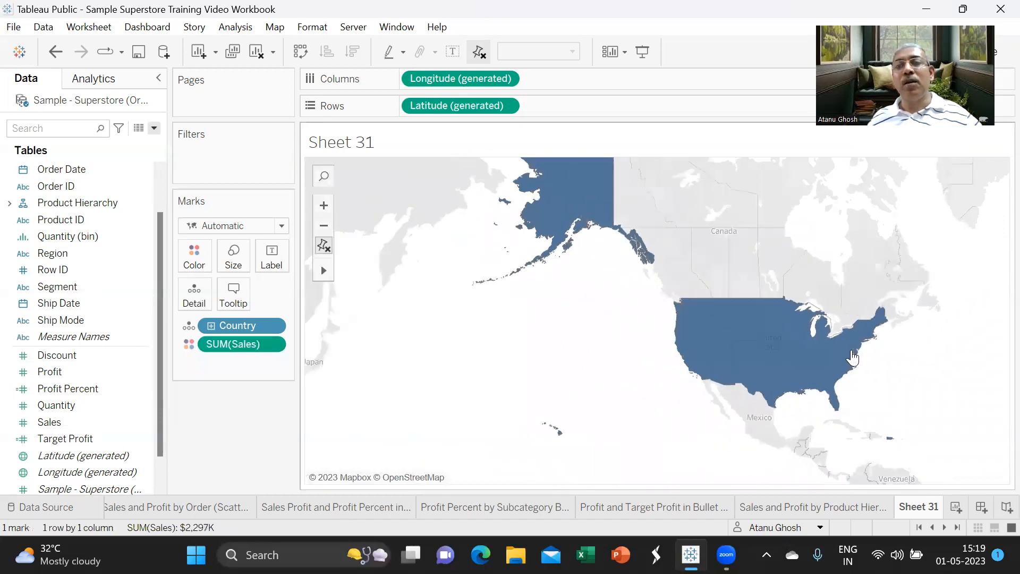
left_click_drag(939, 370, 913, 378)
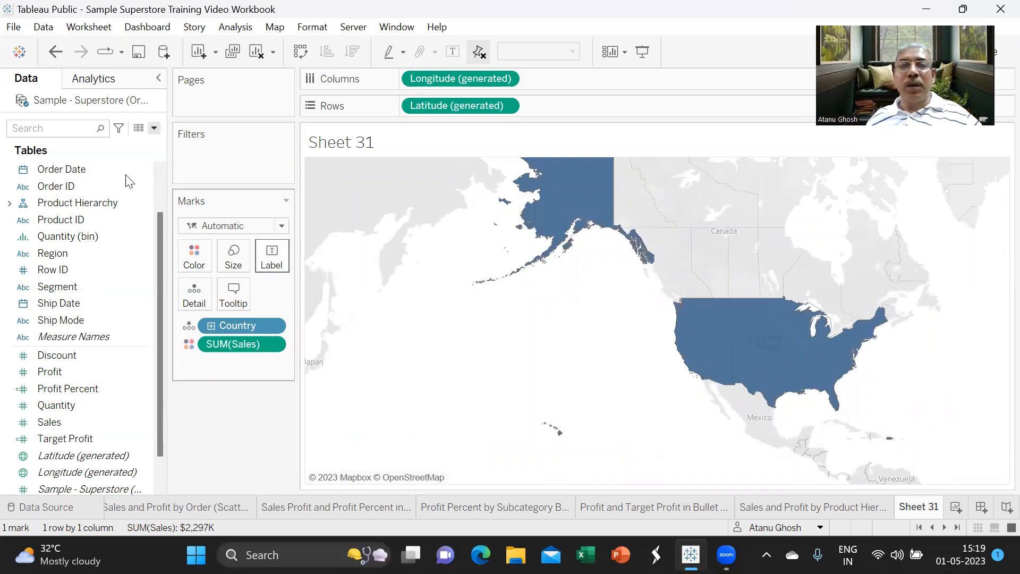
double_click(370, 142)
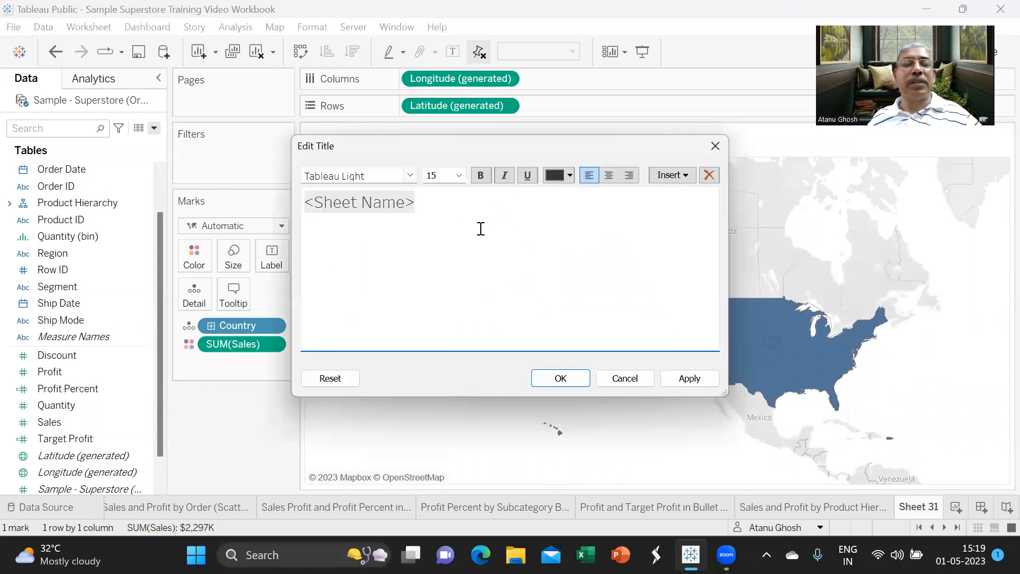
type("Ge")
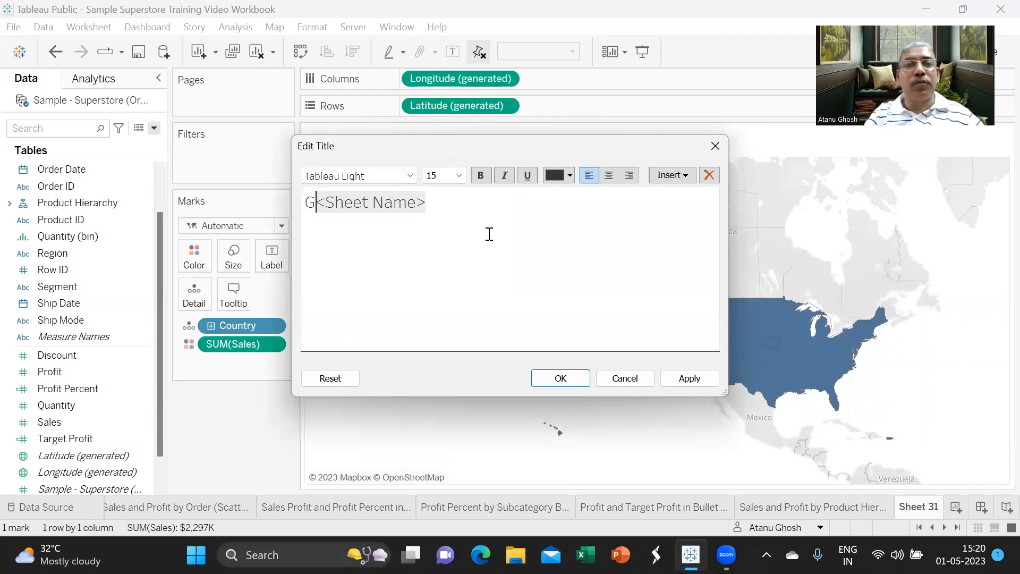
key("Delete")
key("Delete")
key("Delete")
key("Delete")
key("Delete")
key("Delete")
key("Delete")
key("Delete")
key("Delete")
key("Delete")
key("Delete")
key("Delete")
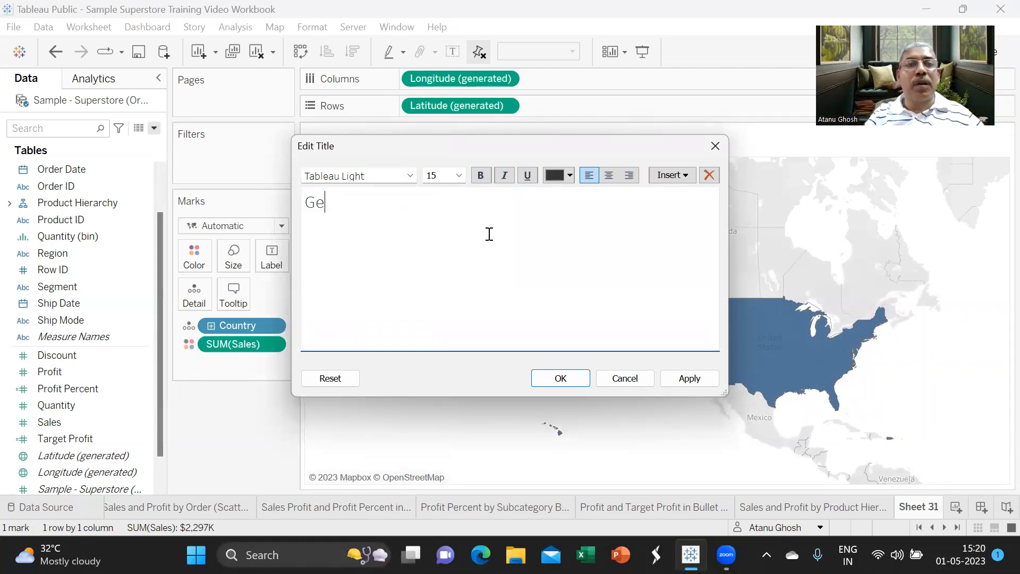
type("oloc")
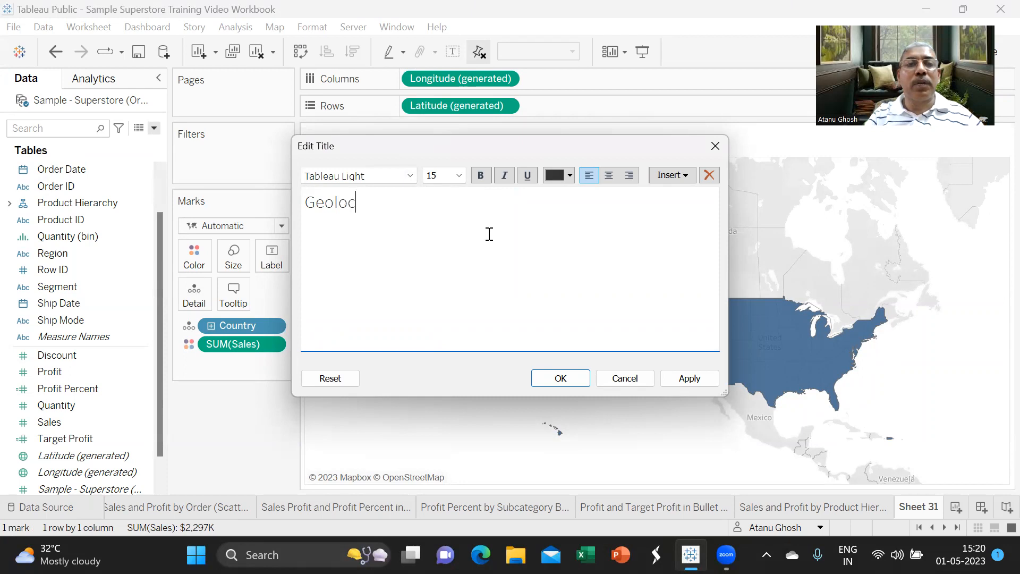
type("ation")
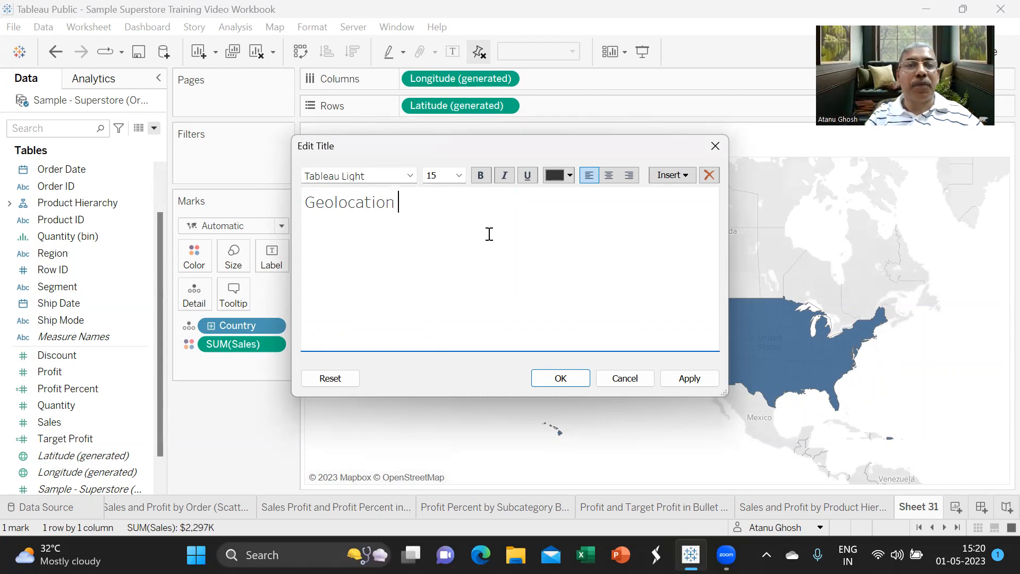
type("Hierarchy (Area")
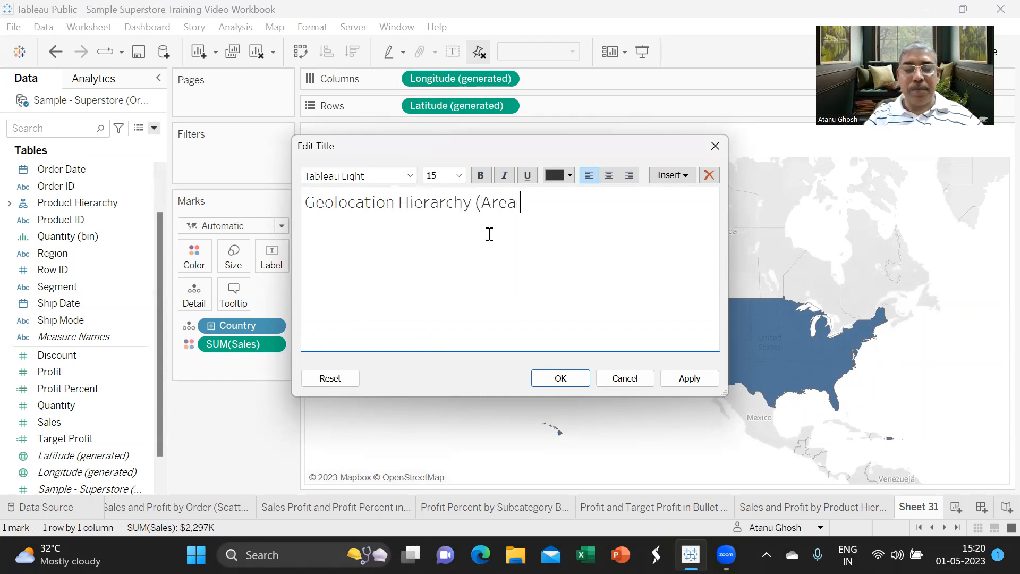
type(" Map)")
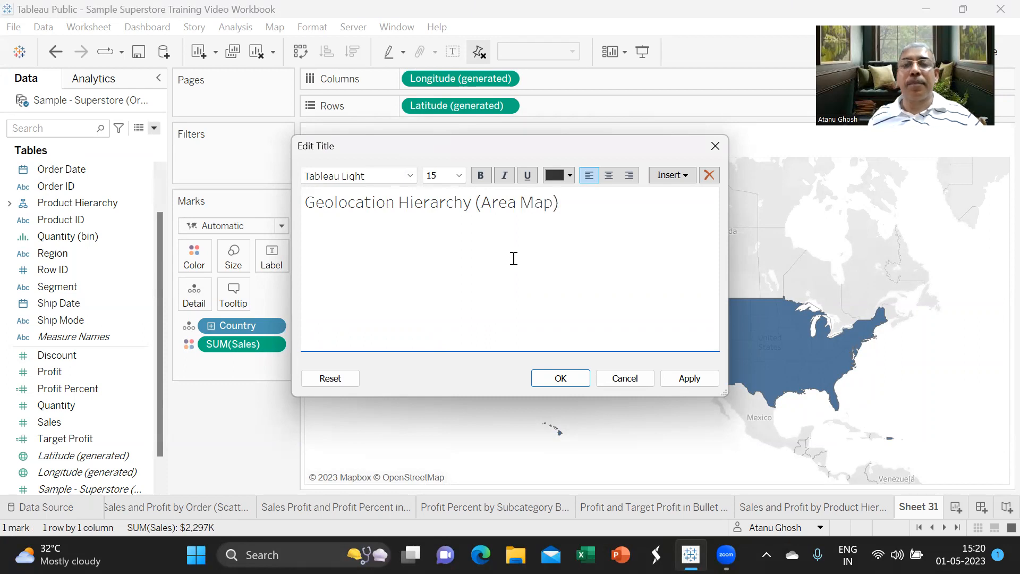
left_click(688, 378)
left_click(542, 378)
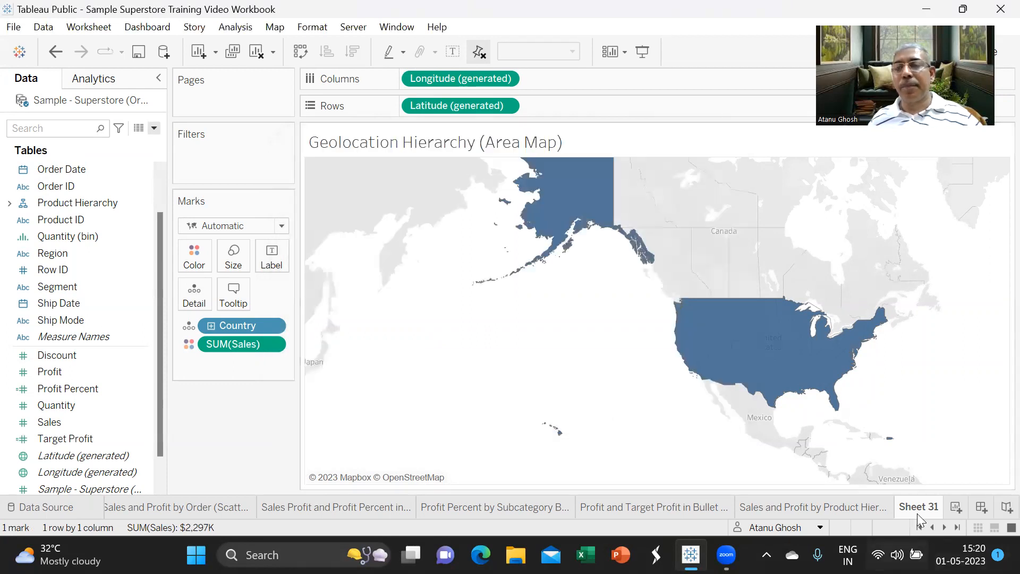
Rename the Sheet 31 worksheet as "Geolocation Hierarchy Map (Area)".
type("Geolocation Ma")
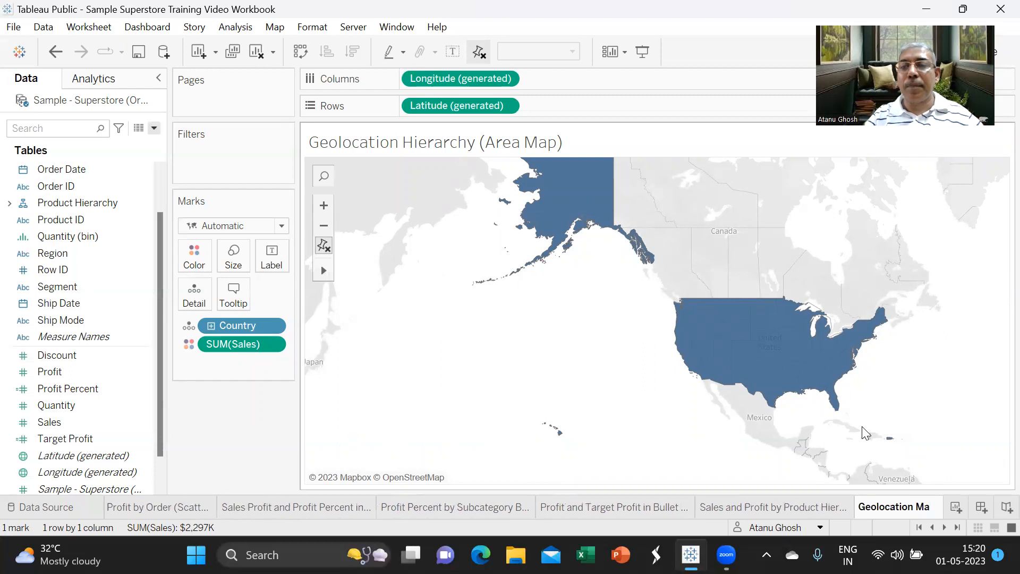
key("BackSpace")
key("BackSpace")
type("Hierarchy Ma")
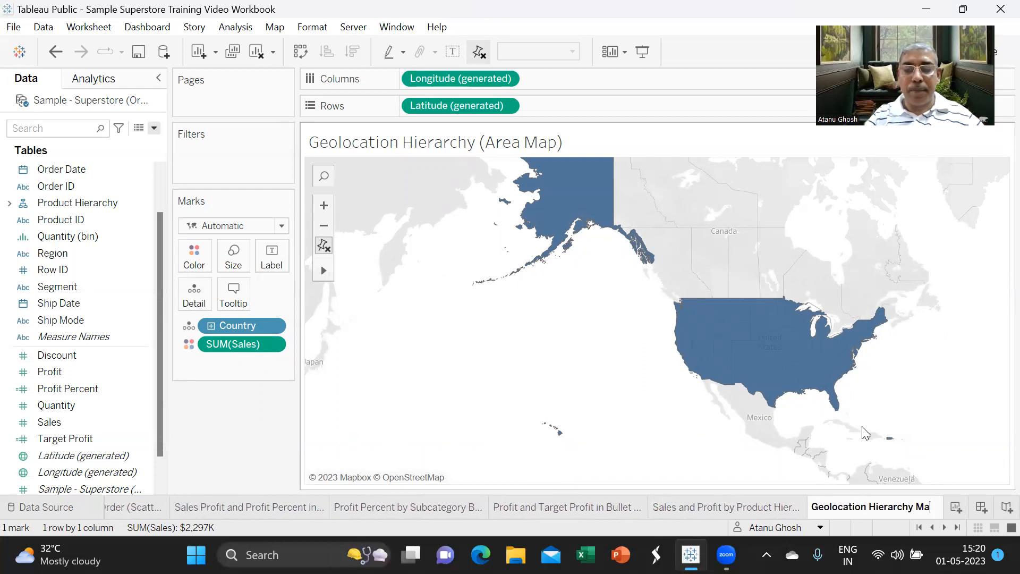
type("p (")
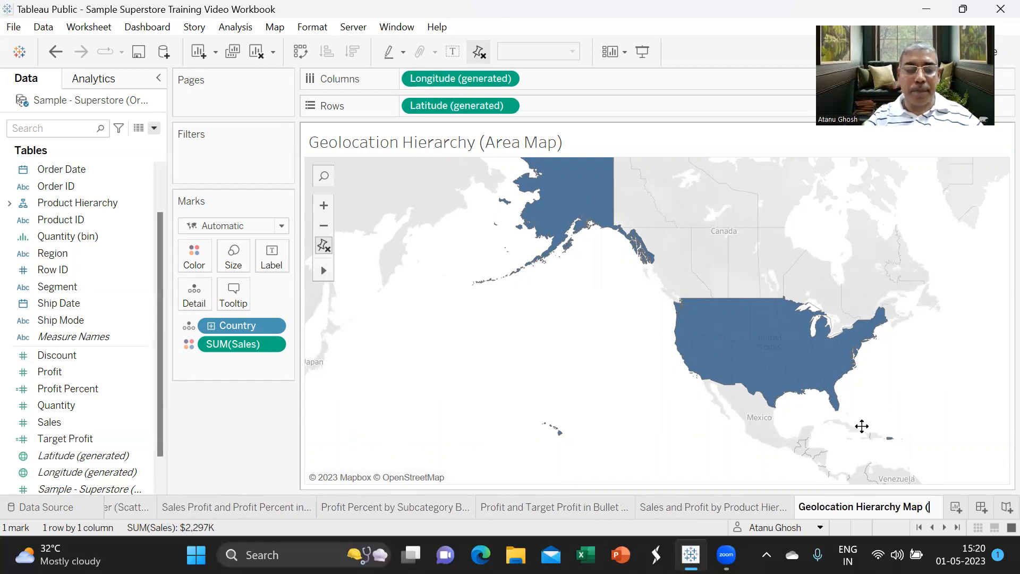
type("Area)")
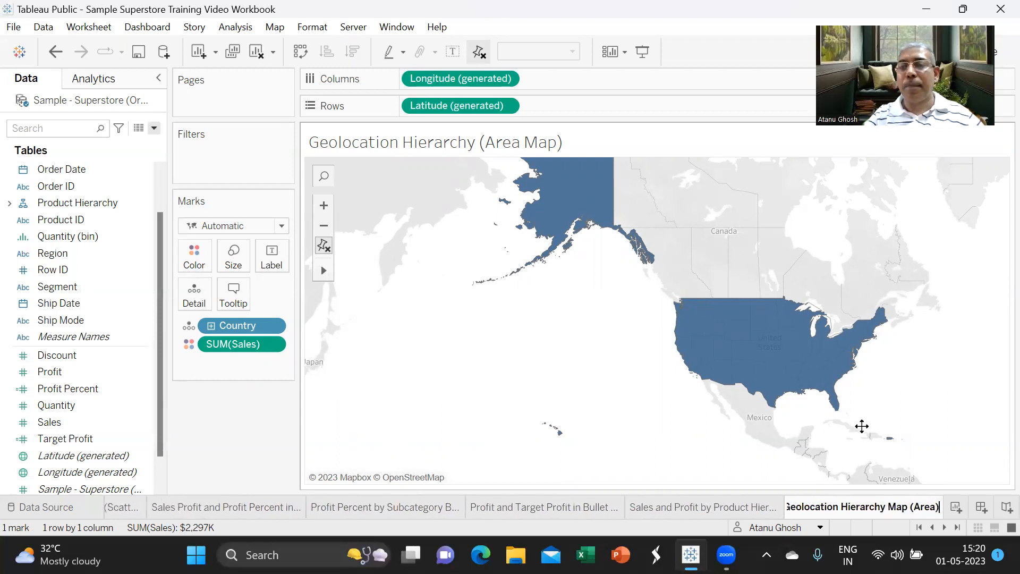
Add a new worksheet with the geolocation hierarchy's Country level on columns and Sales on rows.
left_click(956, 507)
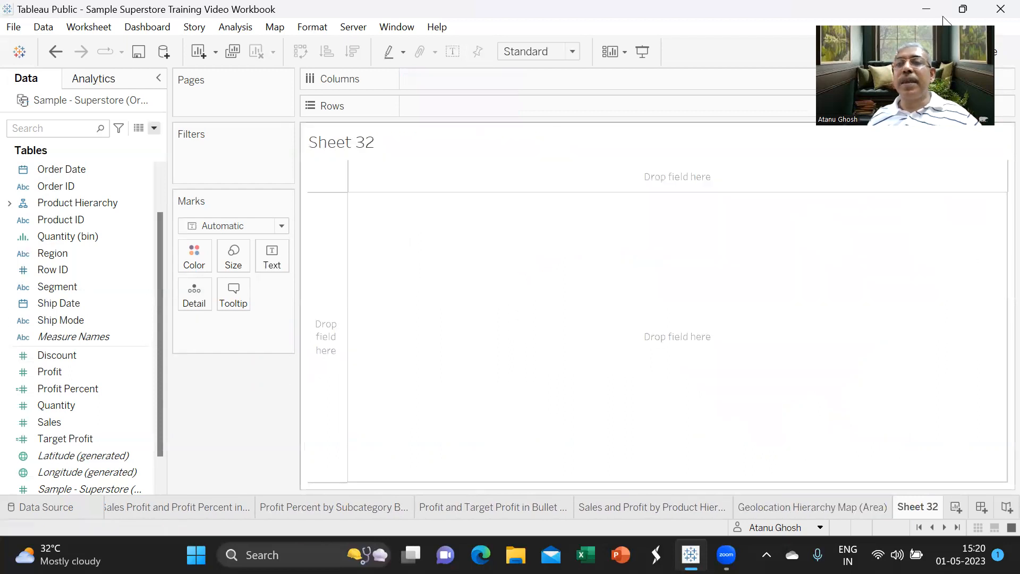
left_click(951, 51)
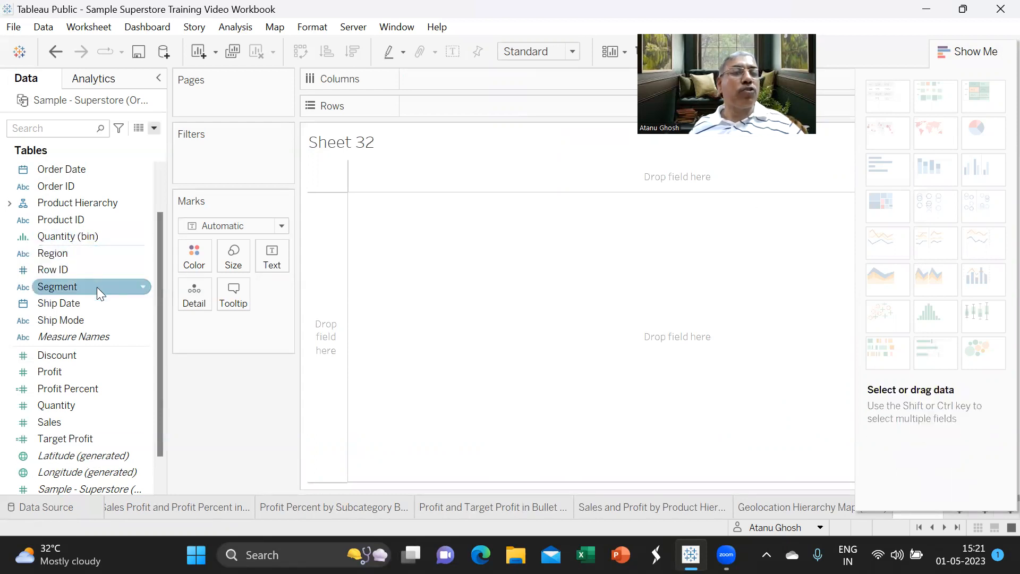
scroll(97, 287, "down", 1)
scroll(99, 292, "up", 3)
left_click_drag(82, 202, 453, 72)
scroll(69, 383, "down", 1)
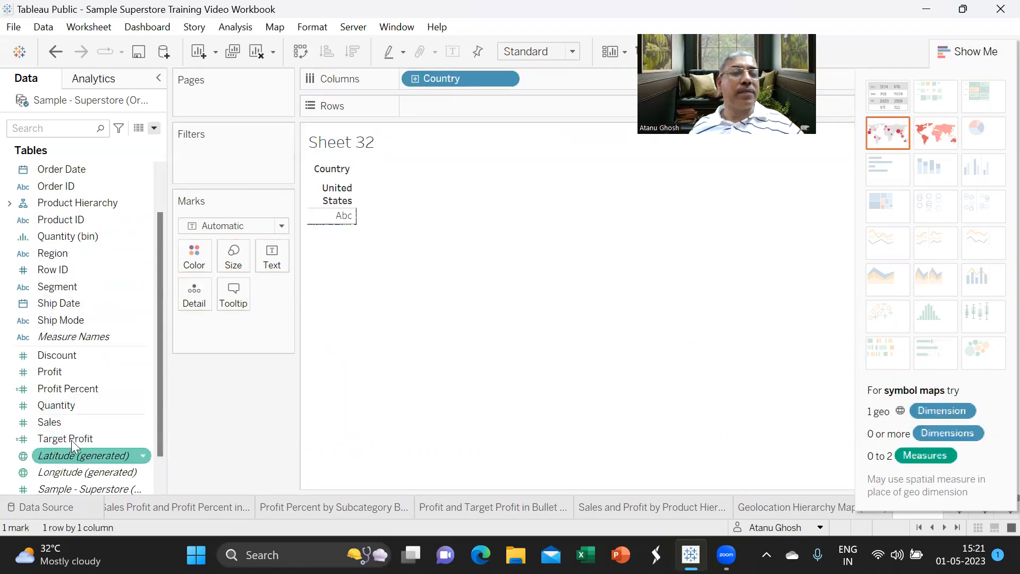
left_click_drag(72, 422, 439, 108)
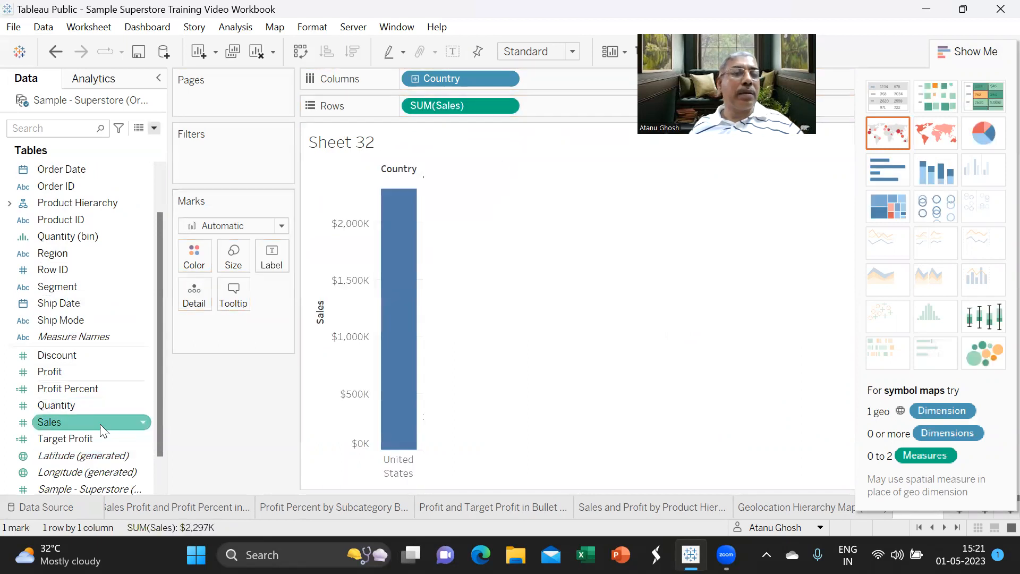
Color the country bar by Profit using the Red-Green Diverging palette.
left_click_drag(69, 378, 202, 253)
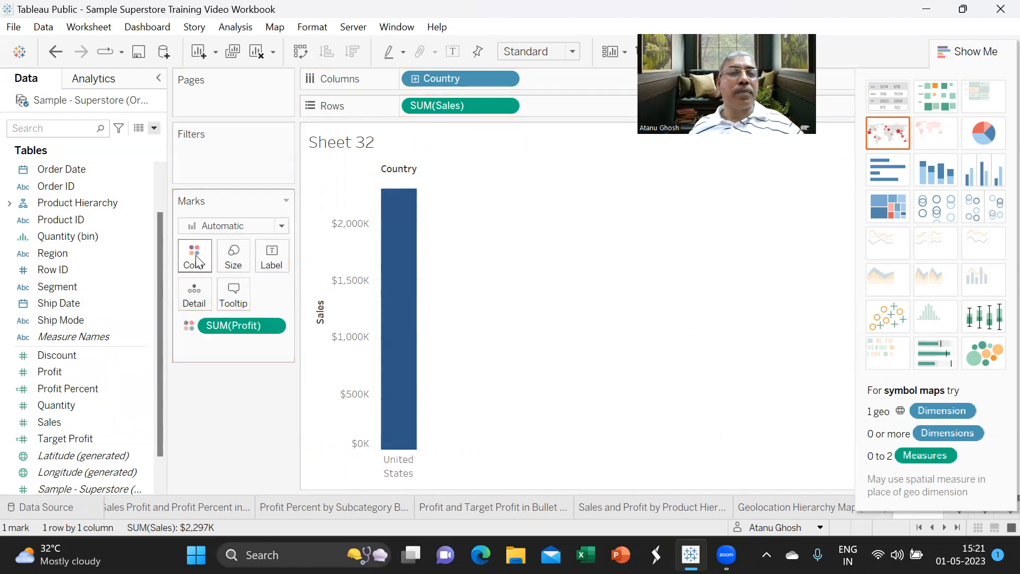
left_click(195, 255)
left_click(233, 308)
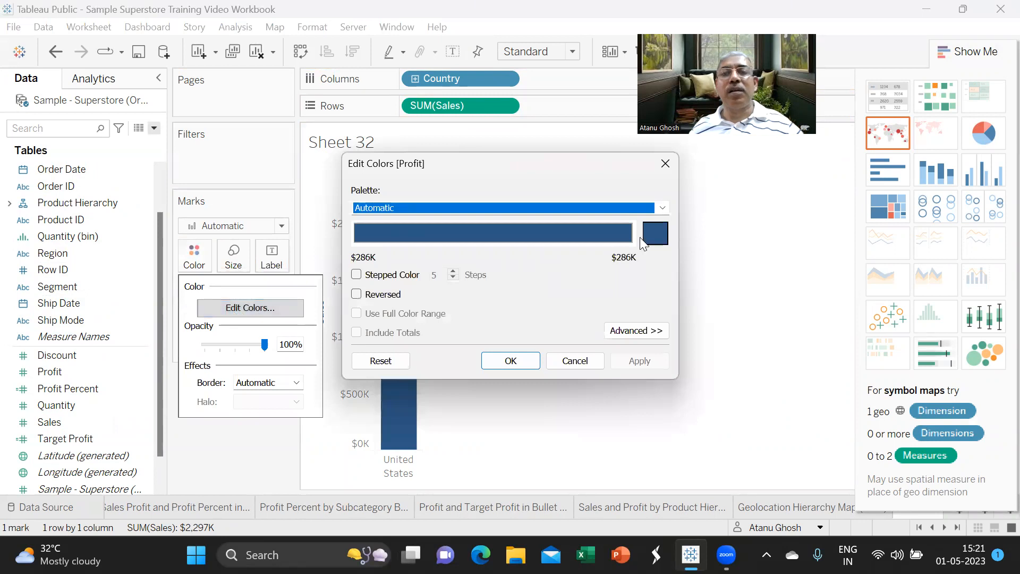
left_click(662, 208)
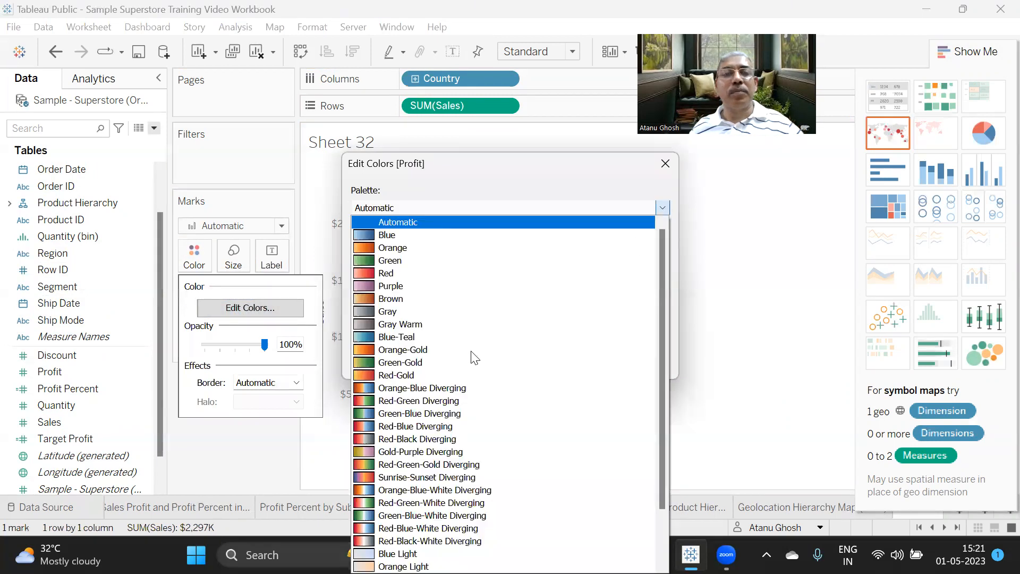
left_click(423, 400)
left_click(640, 360)
left_click(485, 361)
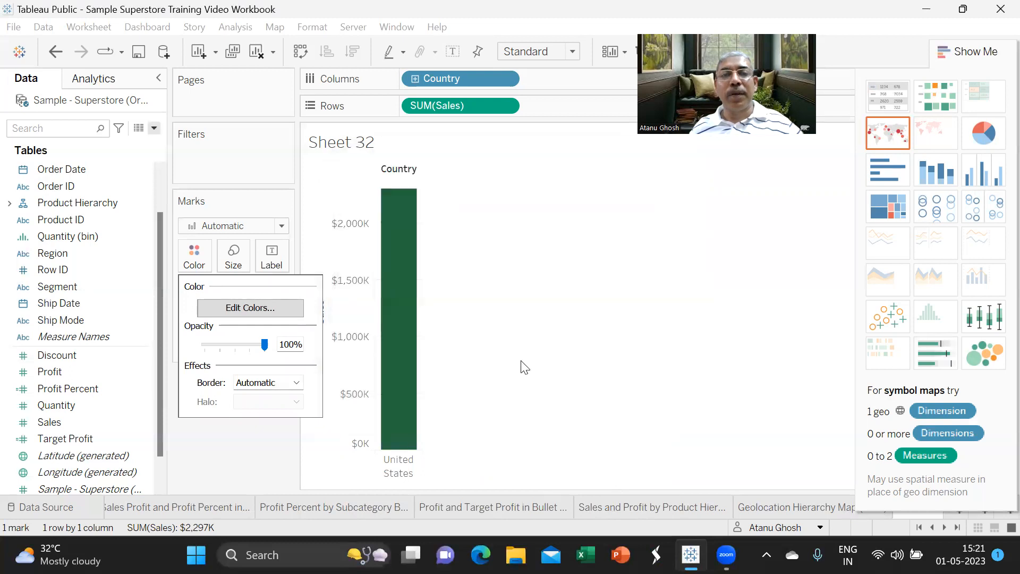
Convert the bar chart to a symbol map and assign Sales to mark size and Profit to mark color.
left_click(886, 136)
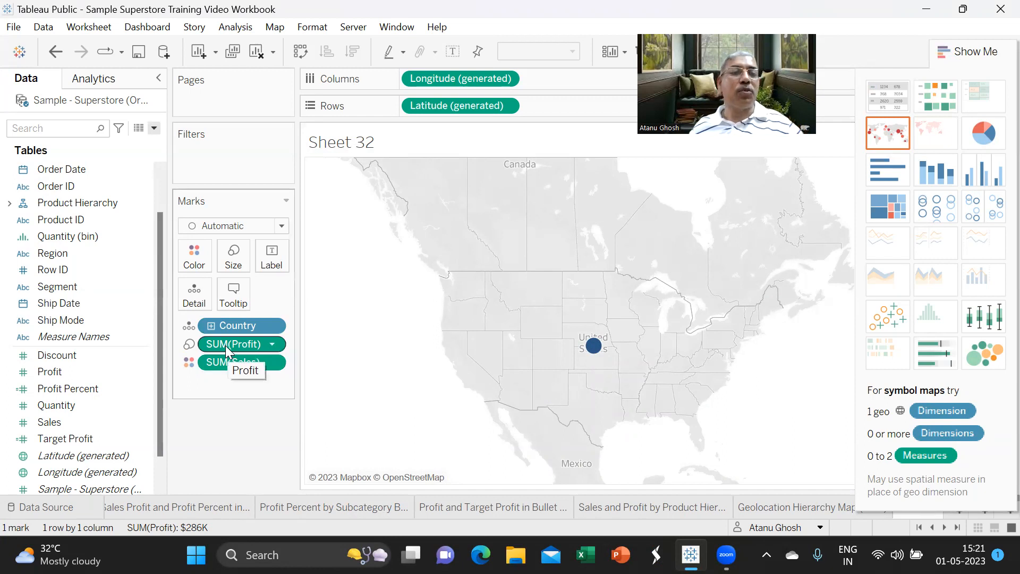
left_click_drag(225, 346, 232, 436)
left_click_drag(226, 344, 182, 404)
left_click_drag(49, 422, 236, 255)
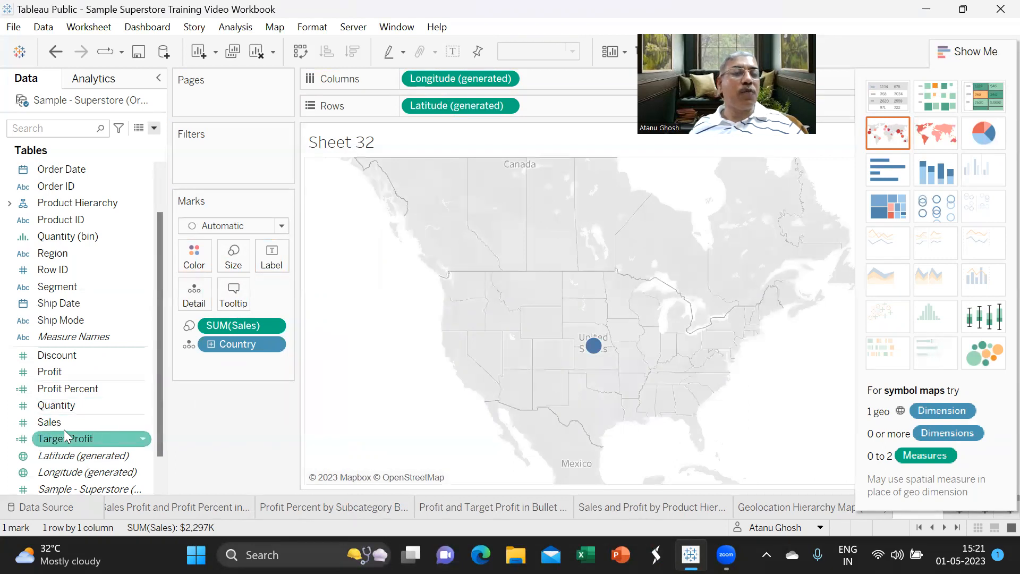
left_click(68, 371)
left_click_drag(68, 367, 200, 258)
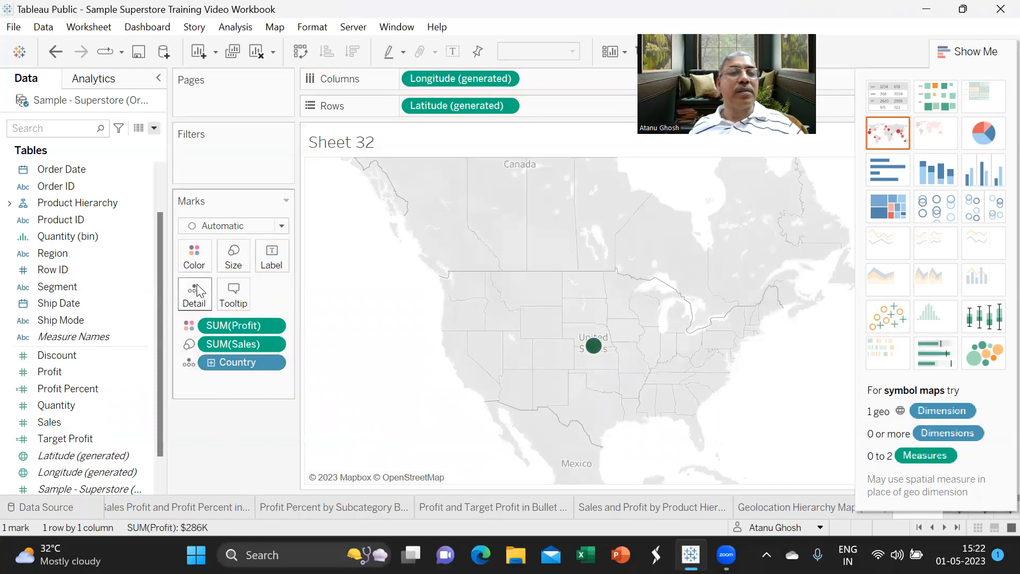
Check which color palette is applied to Profit on the symbol map.
left_click(194, 254)
left_click(249, 308)
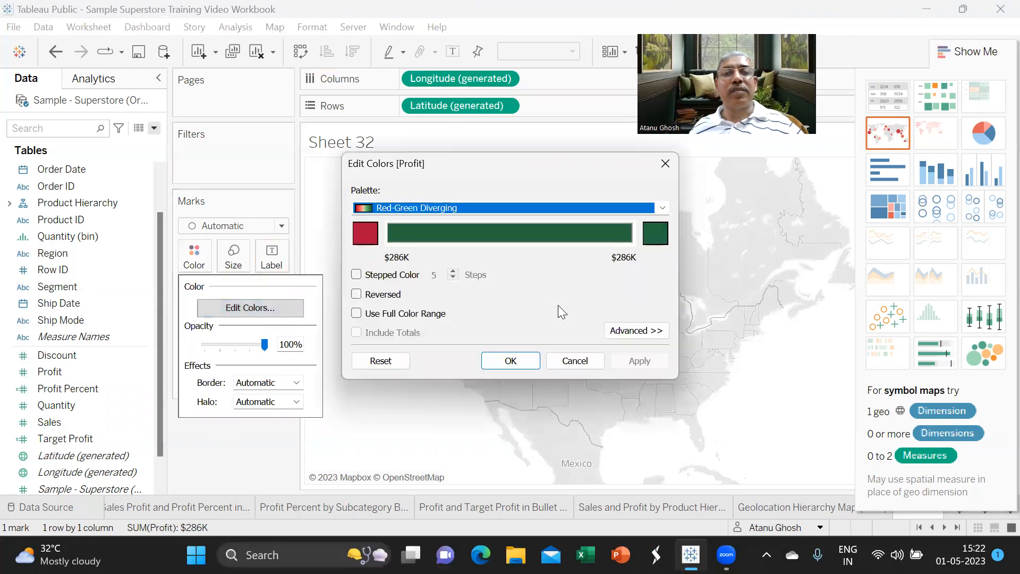
left_click(490, 367)
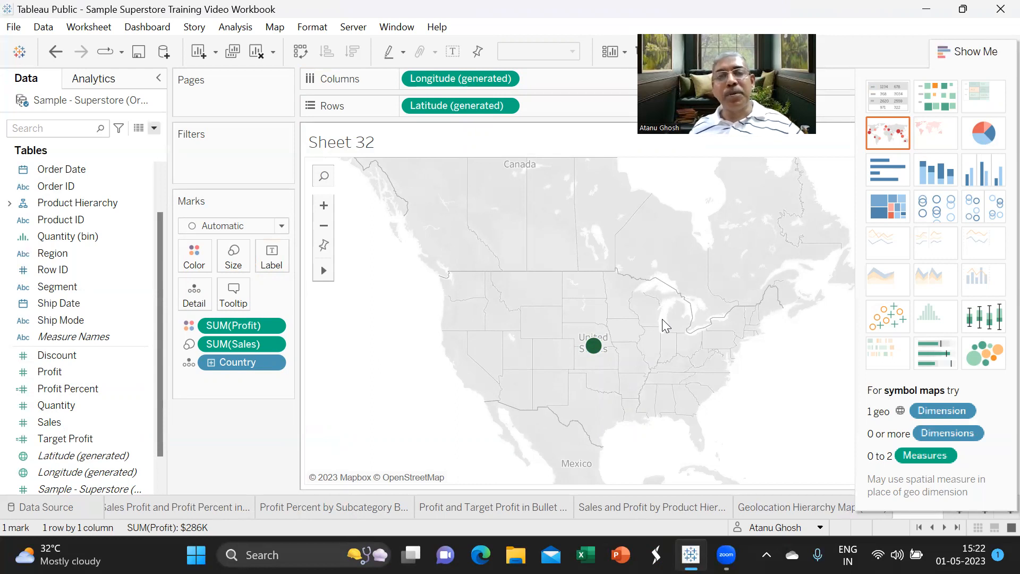
Drill the symbol map down from Country to State level and inspect the Texas and California marks.
mouse_move(594, 345)
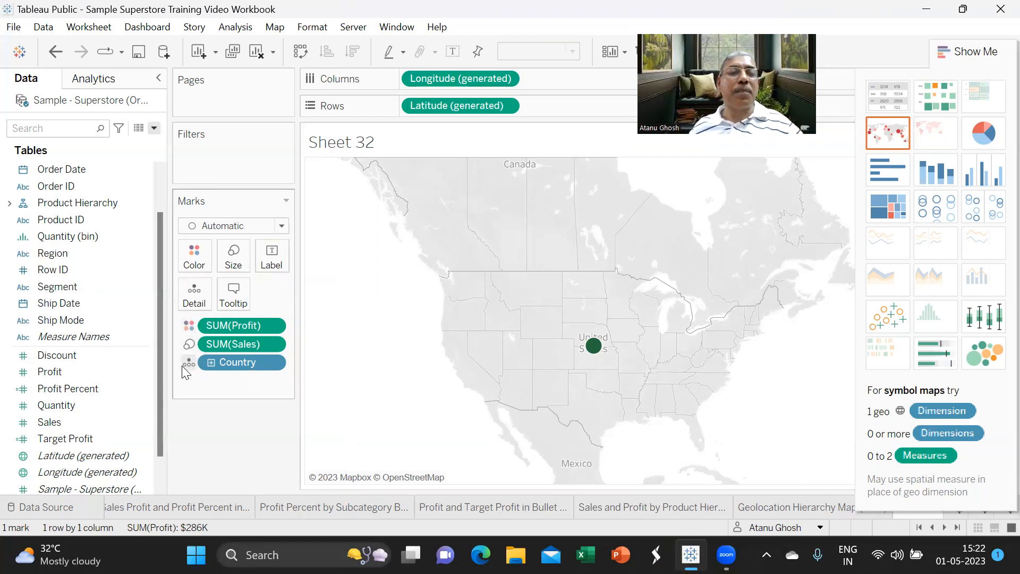
left_click(210, 363)
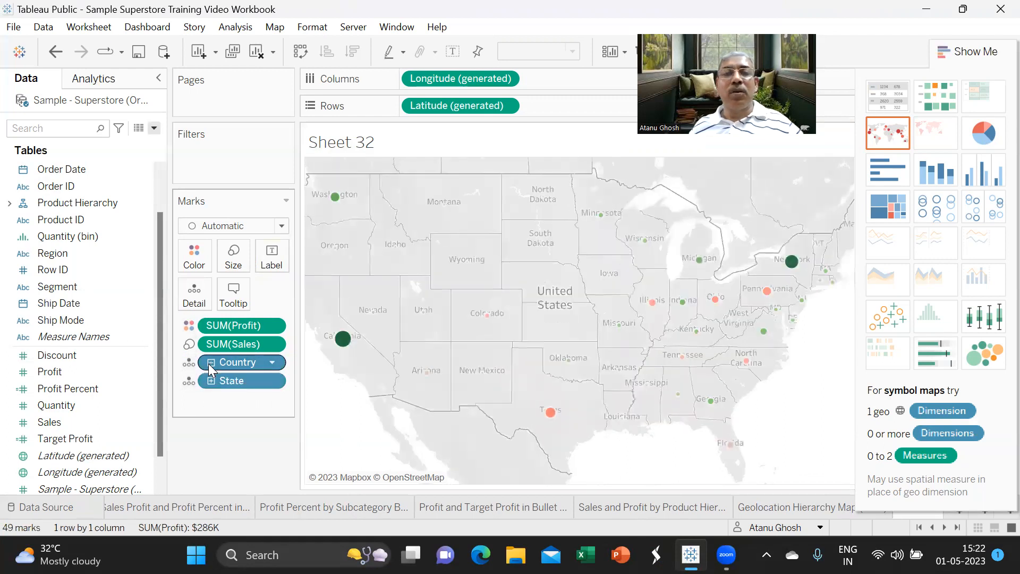
mouse_move(617, 417)
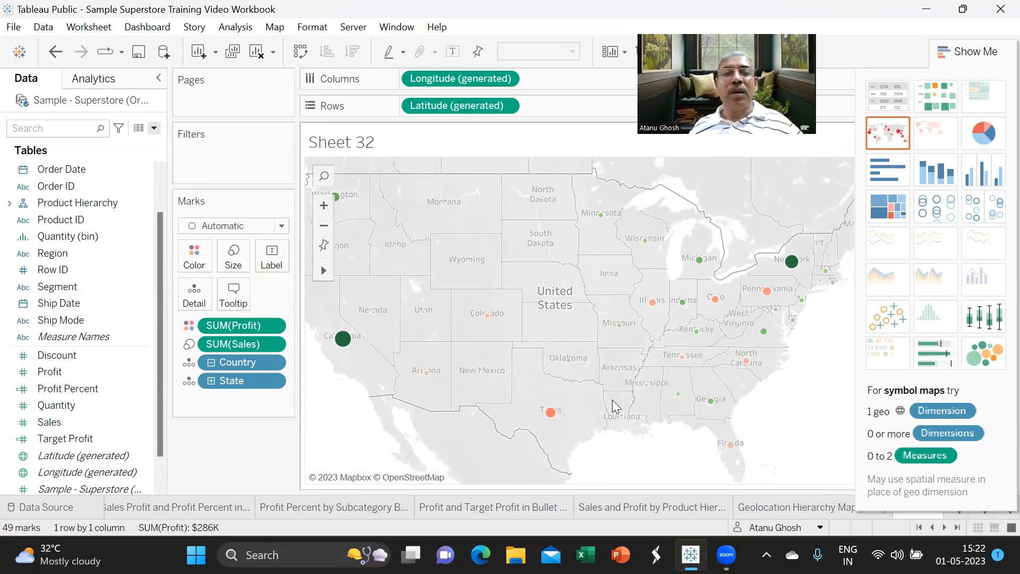
mouse_move(551, 416)
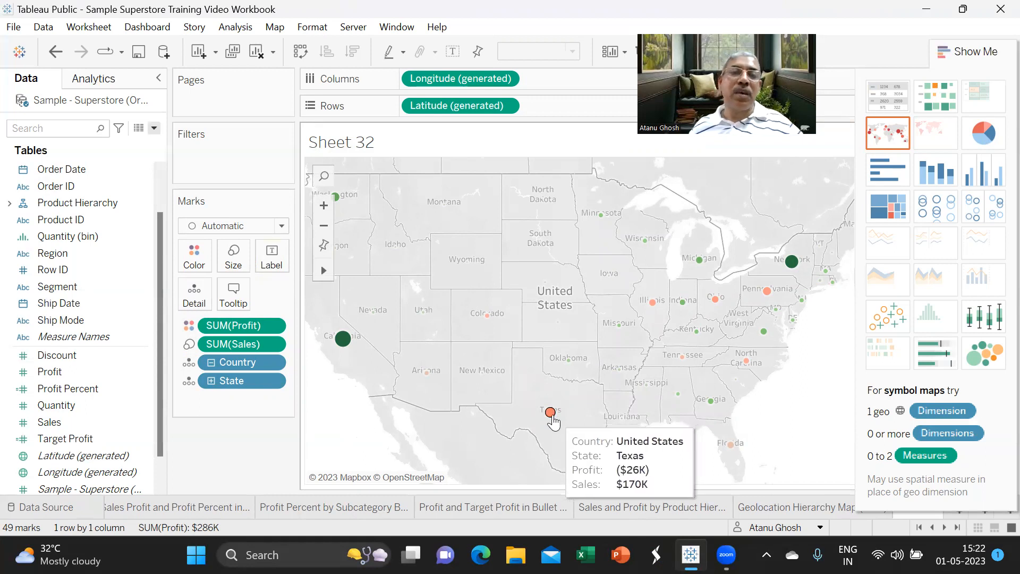
mouse_move(341, 346)
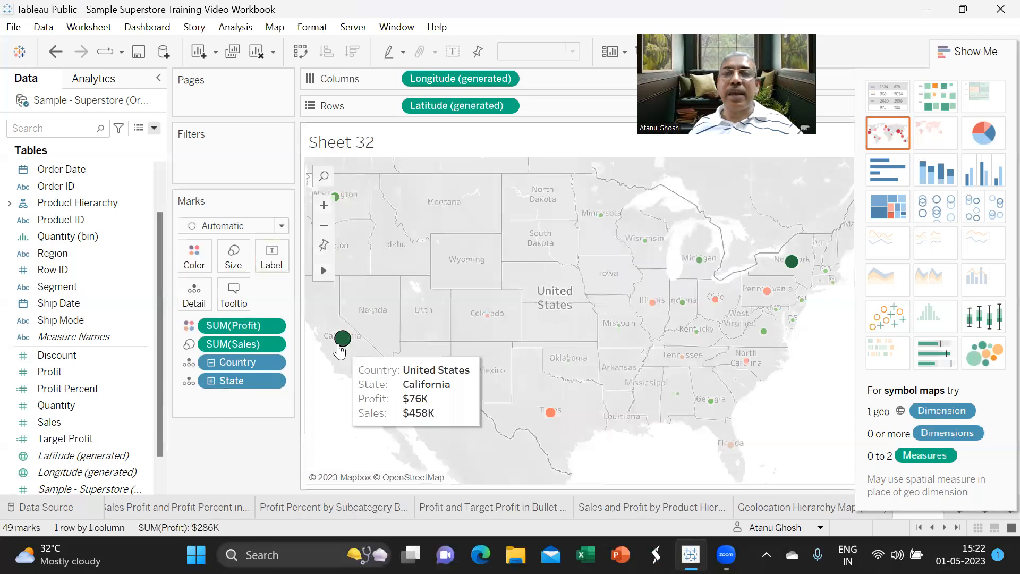
Enlarge the circles on the symbol map and drill down from State to City level.
left_click(234, 258)
left_click_drag(264, 297, 296, 295)
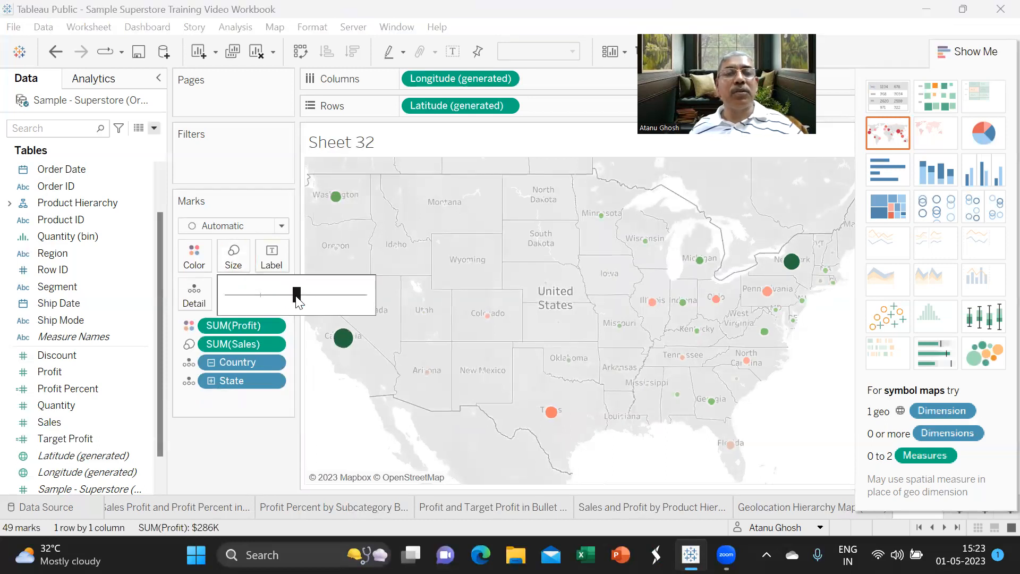
left_click(253, 457)
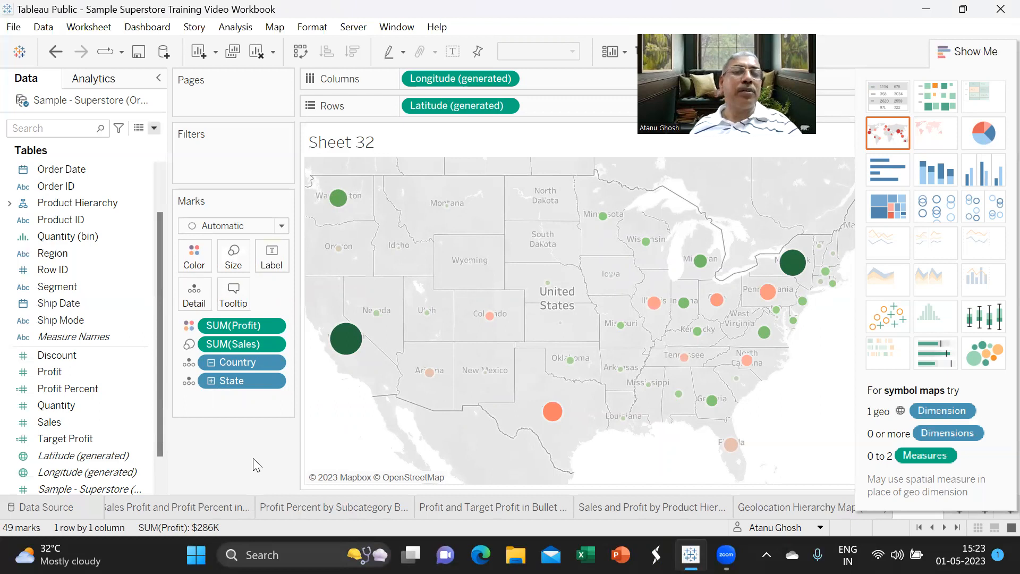
left_click(212, 381)
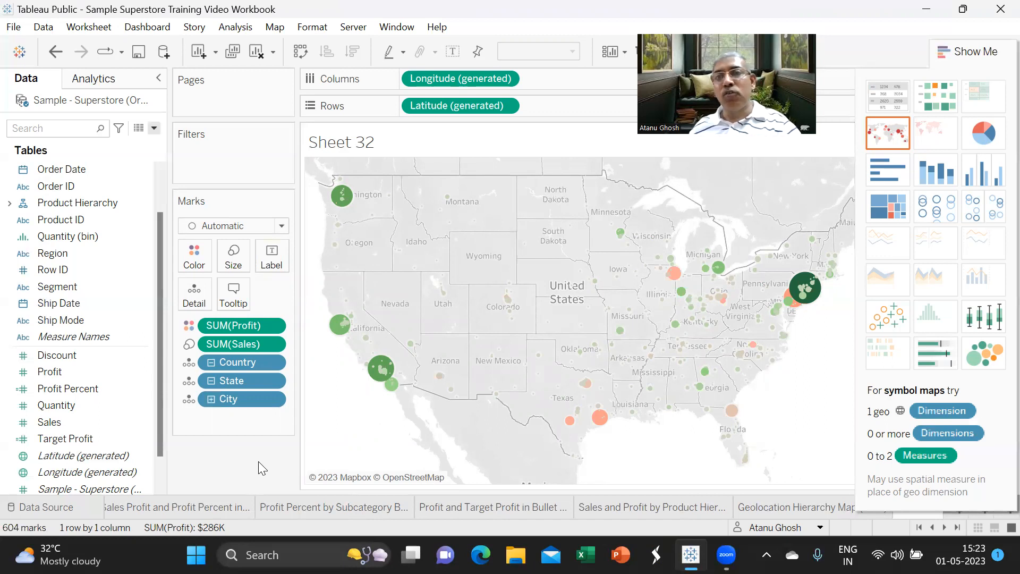
Drill the symbol map down from City to Postal Code level and inspect the San Antonio and Florida marks.
left_click(210, 401)
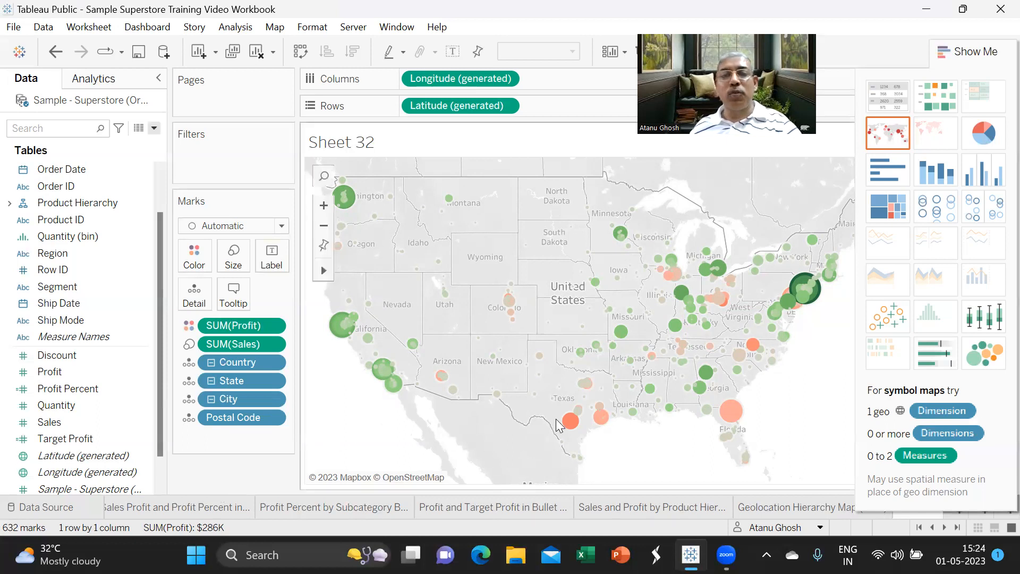
mouse_move(567, 423)
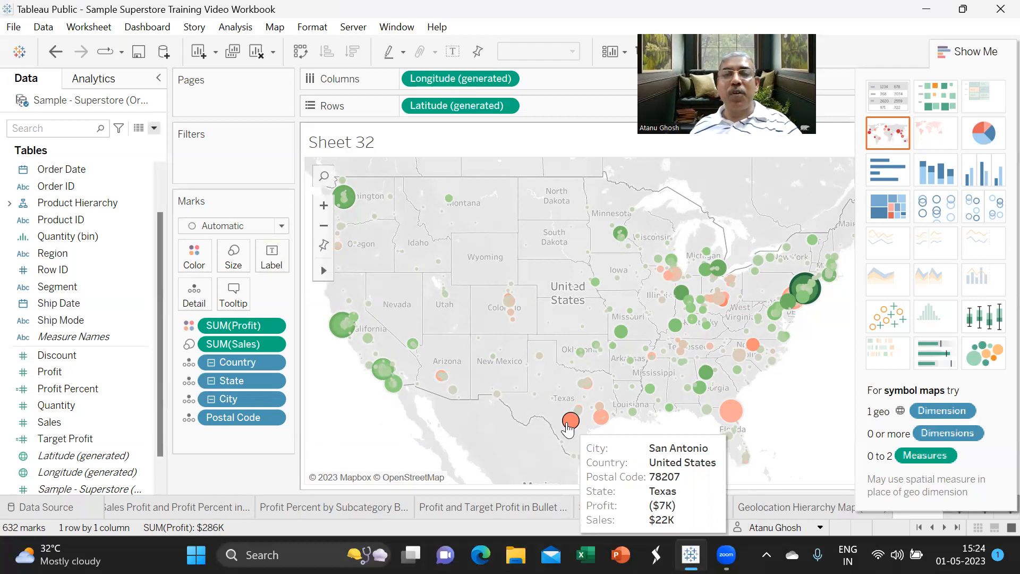
mouse_move(733, 413)
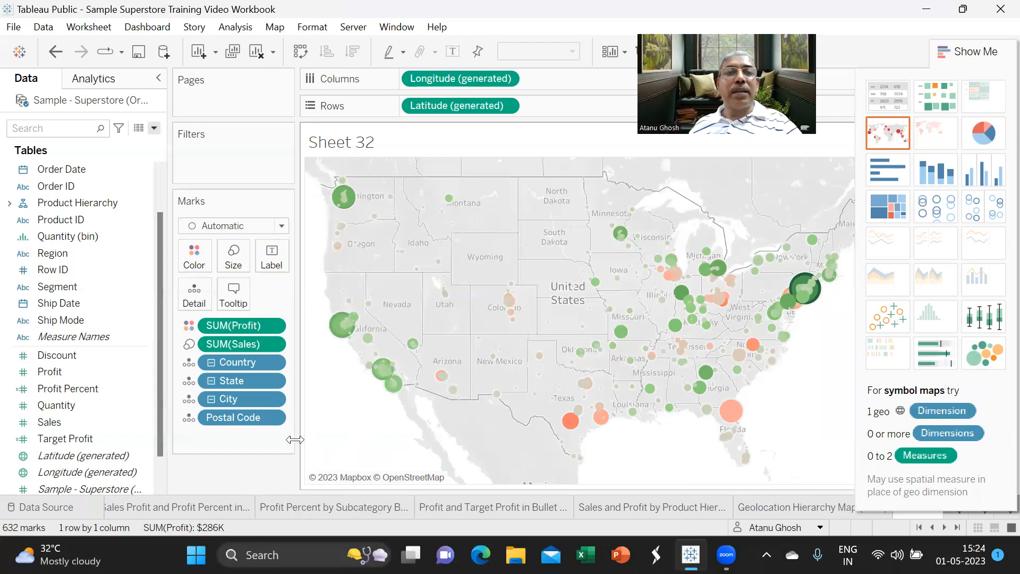
Roll the symbol map back up to State level and keep only the Texas mark.
left_click(210, 380)
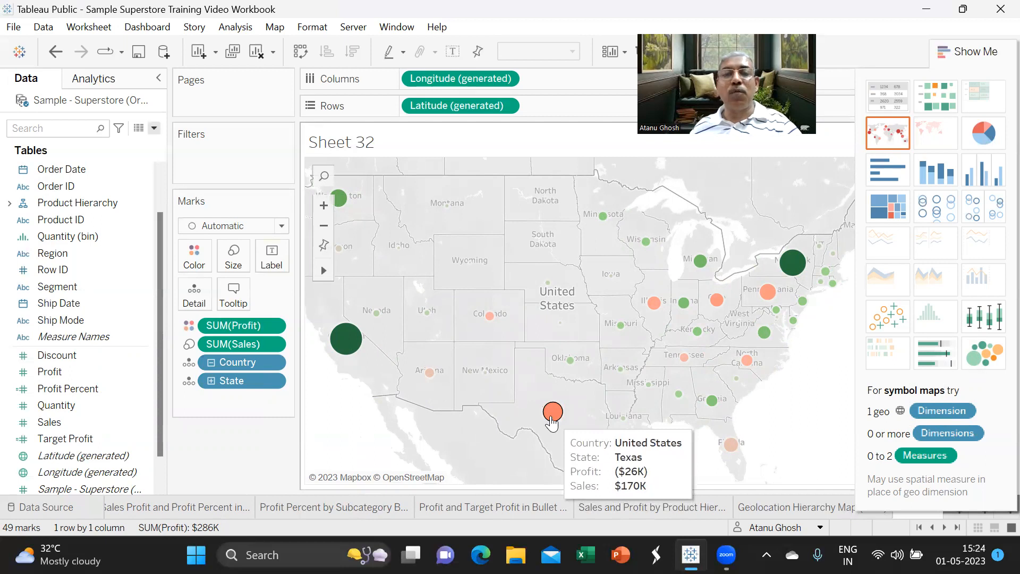
left_click(552, 418)
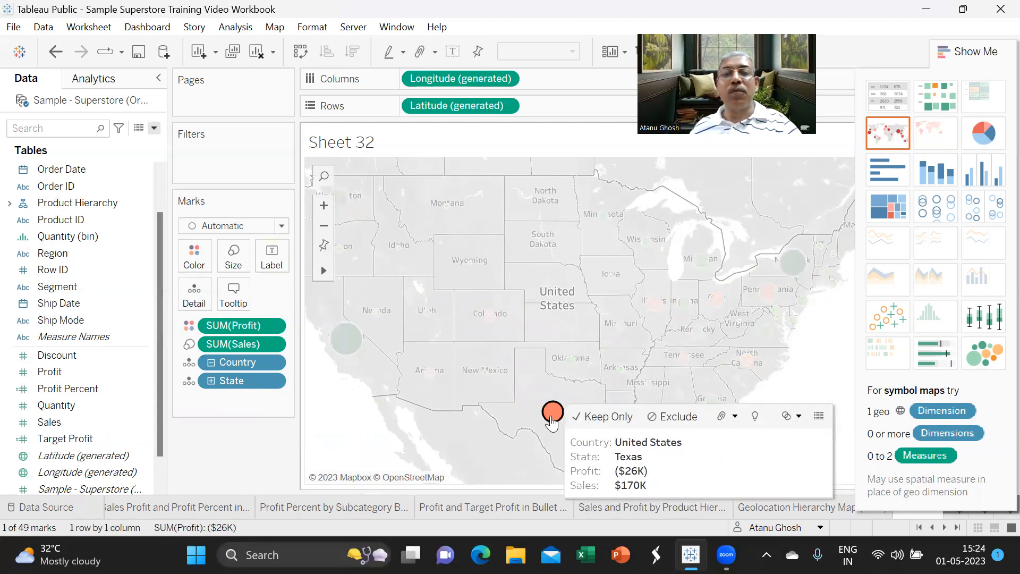
left_click(603, 419)
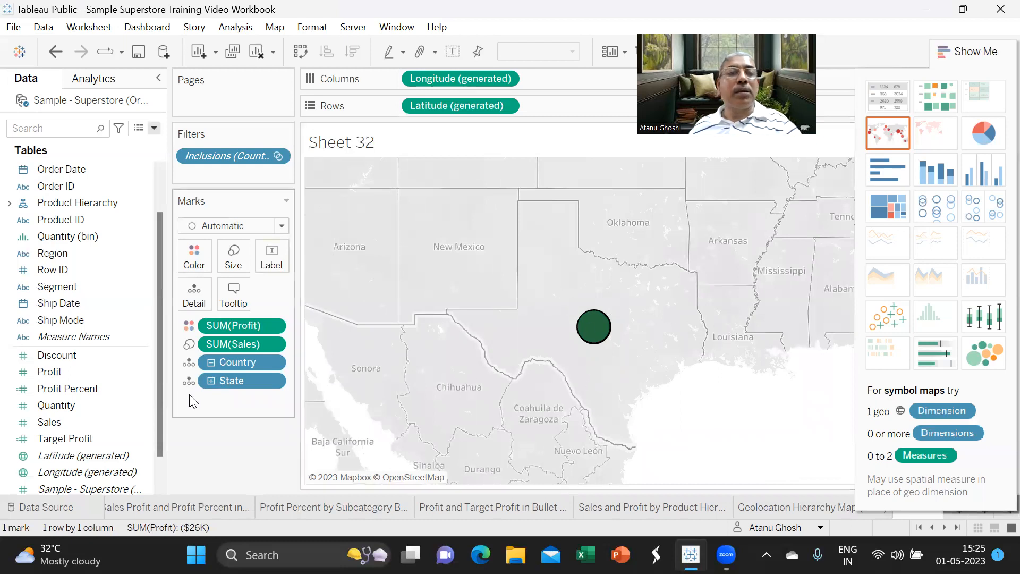
Drill the Texas map down to City level and inspect the Houston mark.
left_click(211, 381)
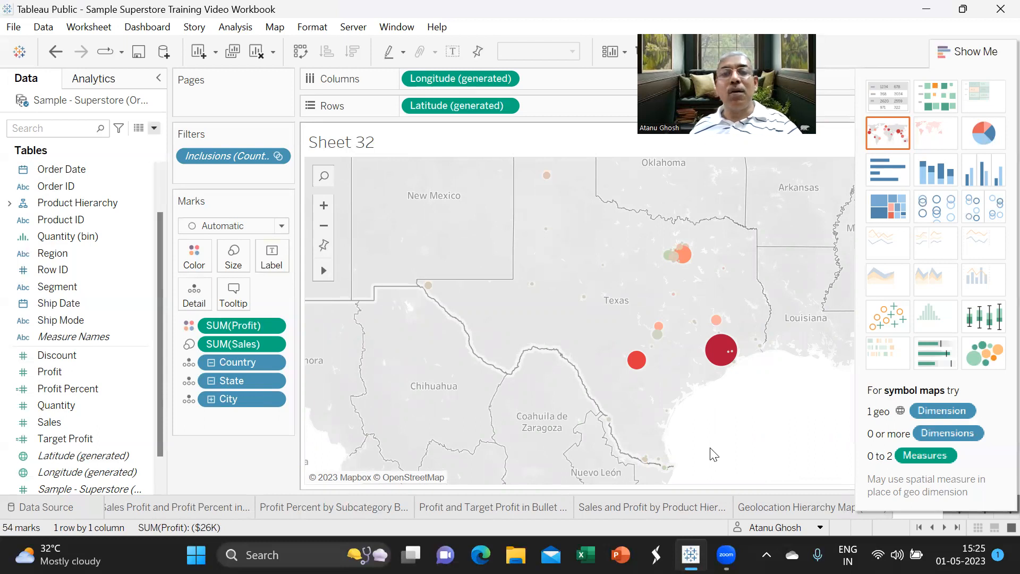
mouse_move(657, 336)
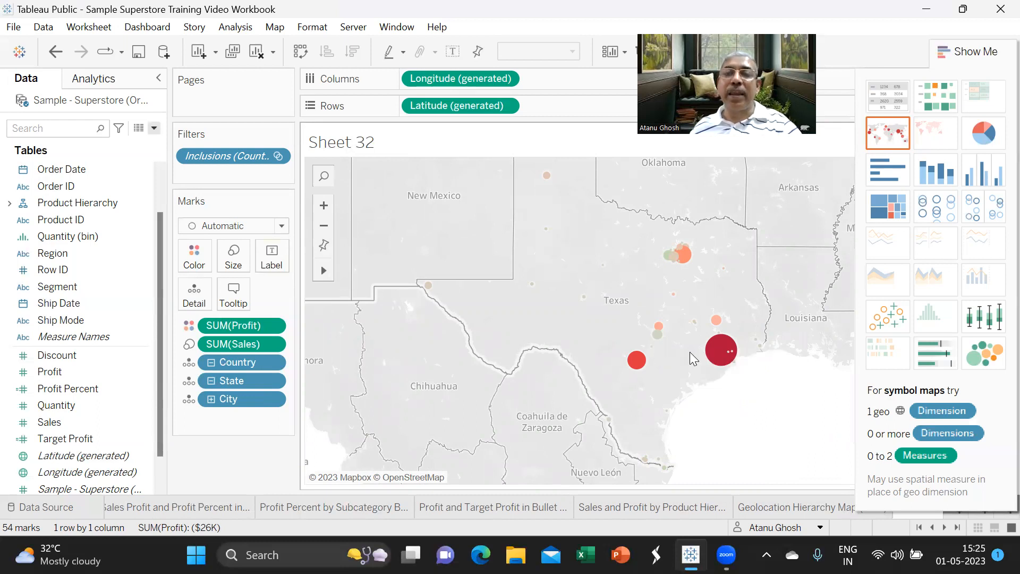
mouse_move(720, 357)
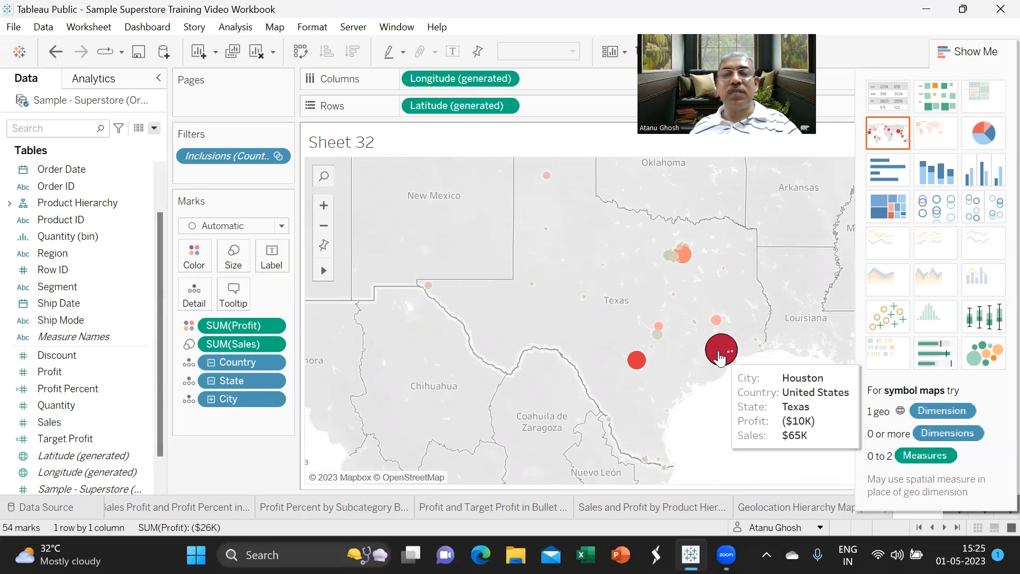
mouse_move(664, 265)
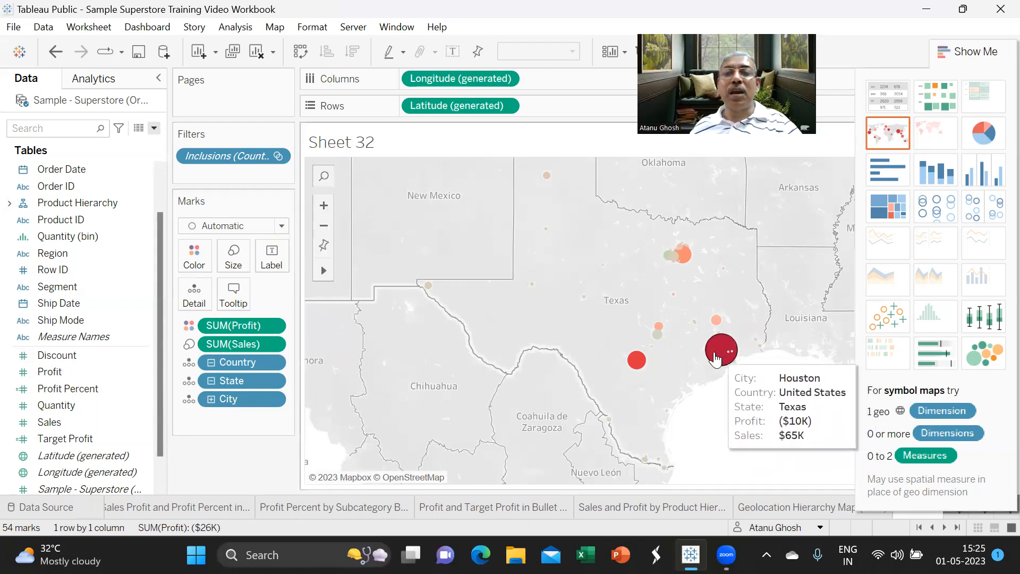
Keep only the Houston mark on the Texas city map.
left_click(715, 359)
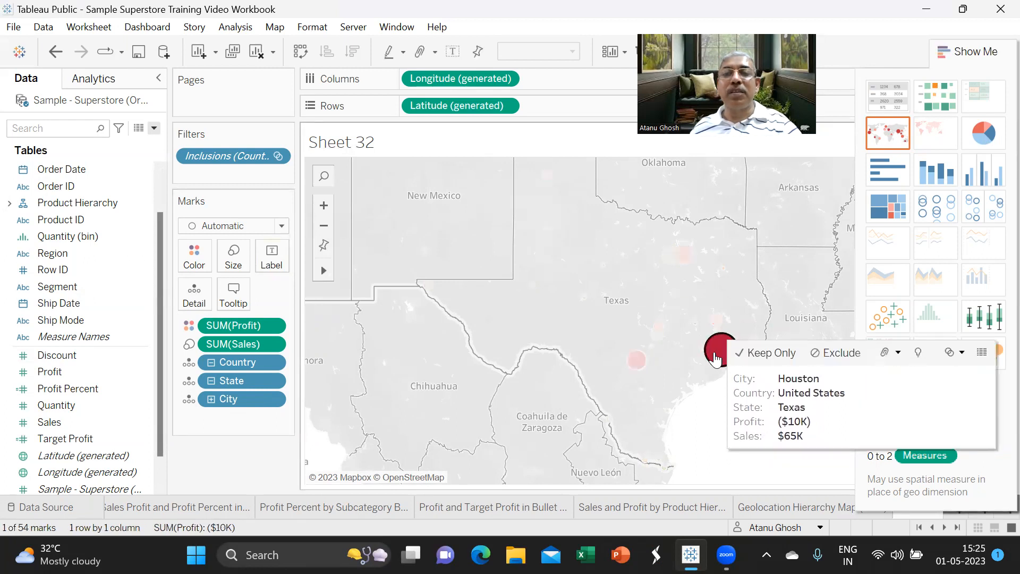
left_click(758, 355)
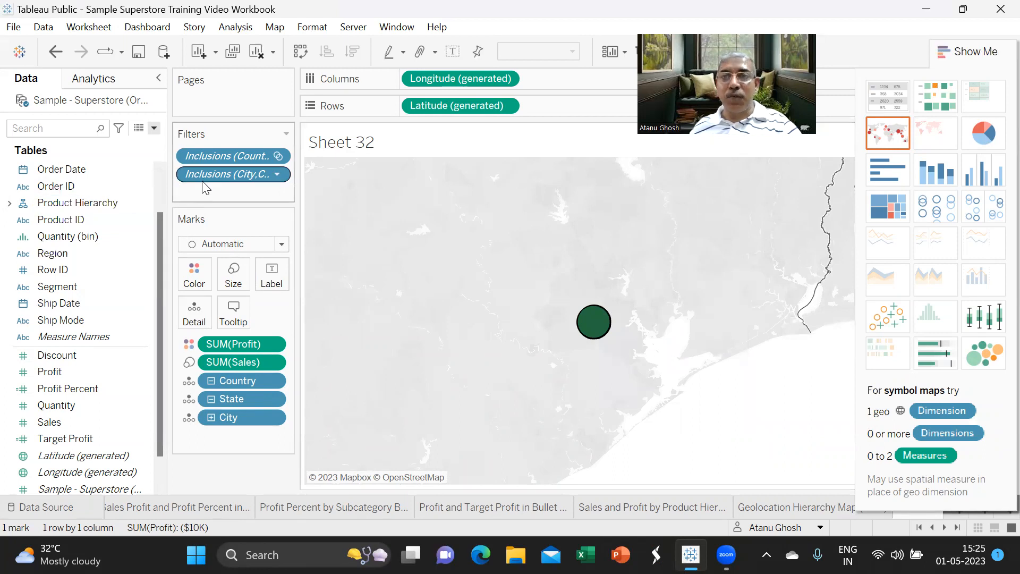
mouse_move(587, 325)
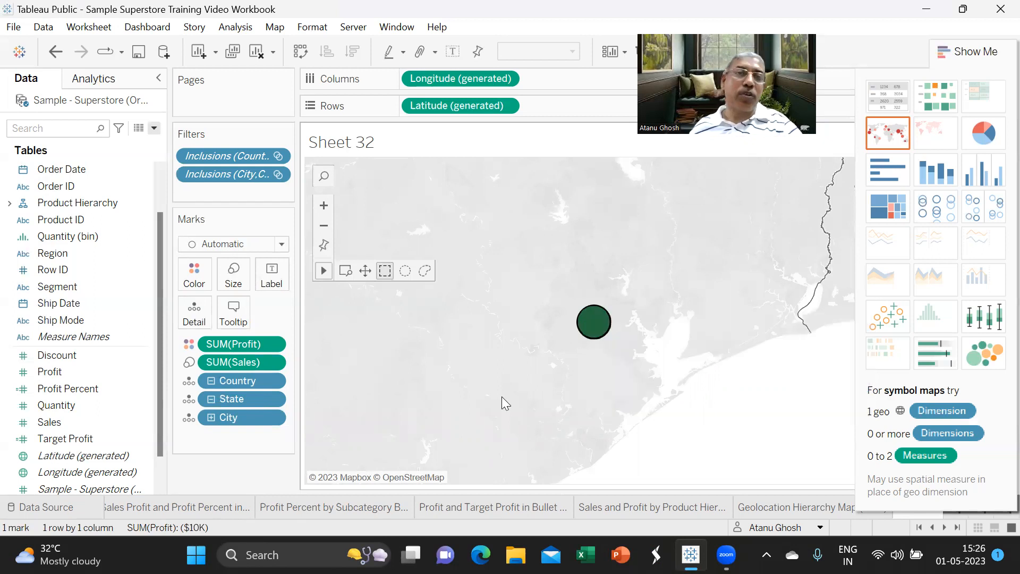
Remove both Inclusions filters and roll the symbol map up to Country level.
left_click_drag(192, 176, 212, 473)
left_click_drag(223, 156, 237, 448)
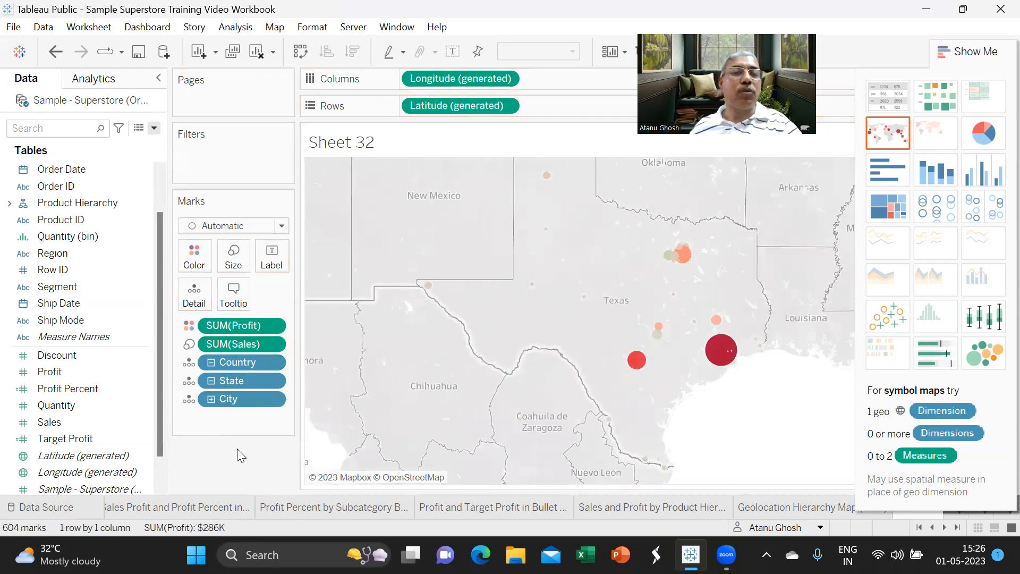
left_click(211, 363)
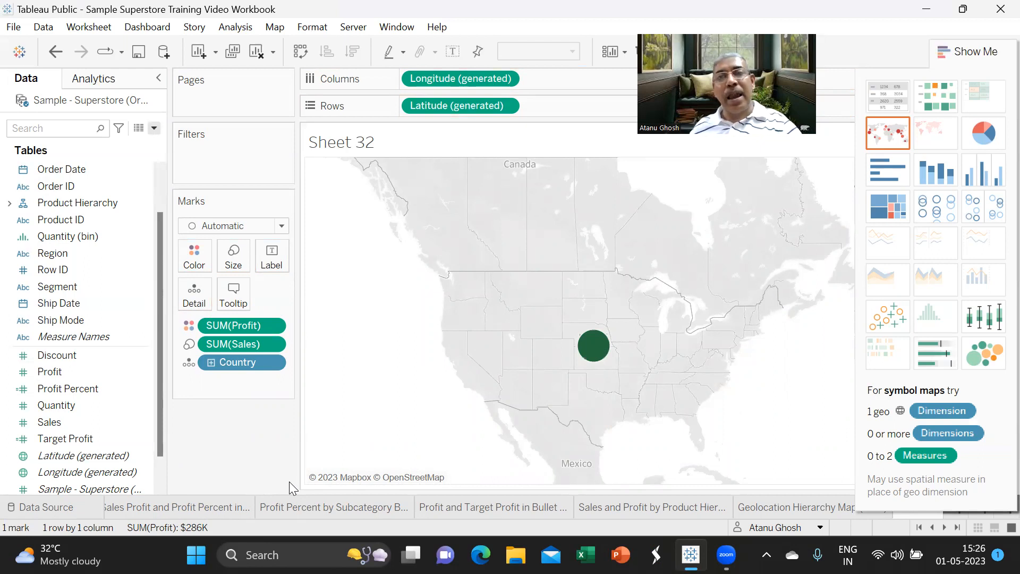
Open the worksheet title for editing and clear the sheet name placeholder from it.
double_click(390, 146)
key("Delete")
key("Delete")
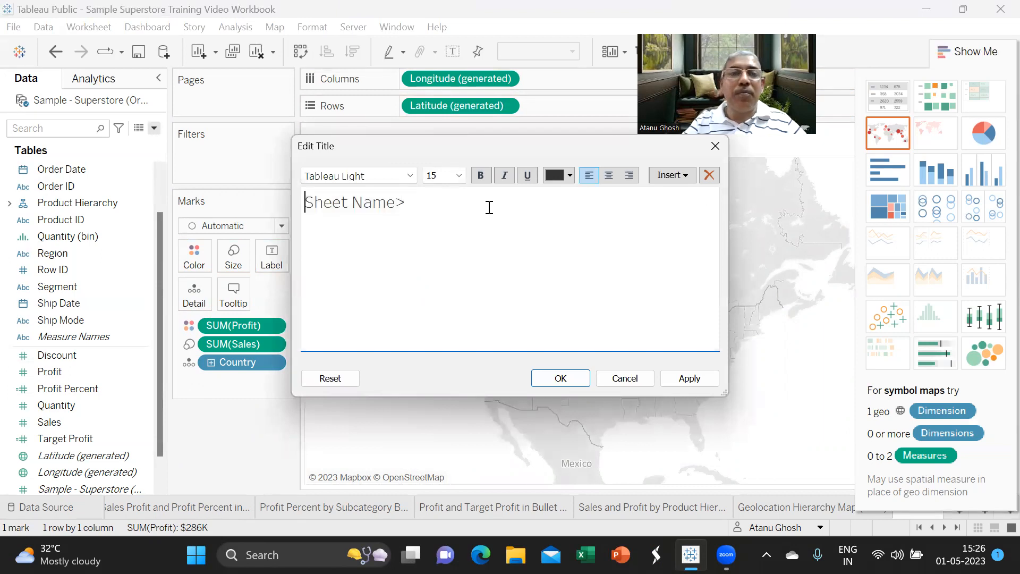
key("Delete")
key("Delete")
key("Delete")
key("Delete")
key("Delete")
key("Delete")
key("Delete")
key("Delete")
key("Delete")
key("Delete")
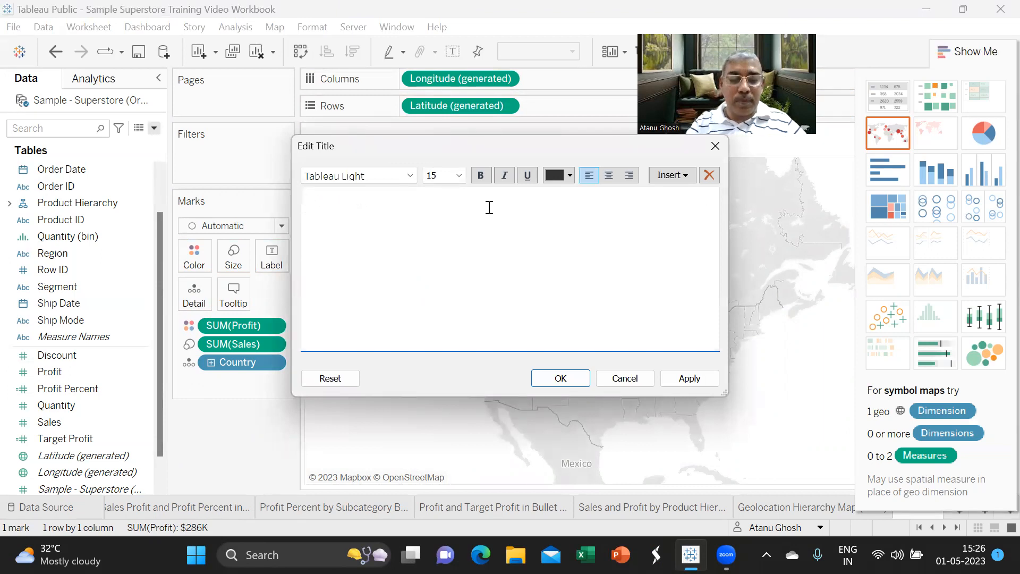
type("Sales a")
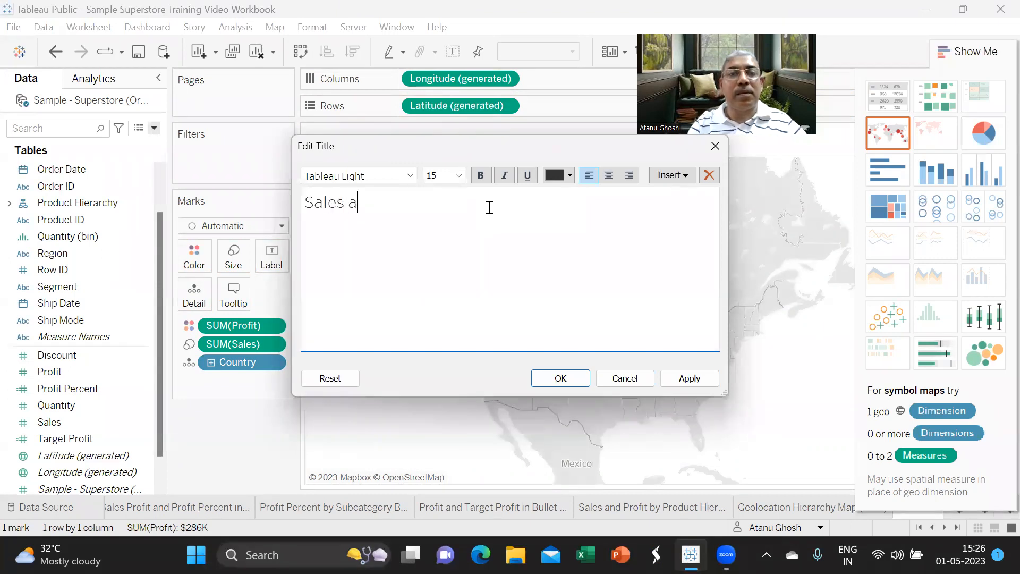
type("nd P")
key("BackSpace")
key("BackSpace")
key("BackSpace")
key("BackSpace")
key("BackSpace")
key("BackSpace")
key("BackSpace")
key("BackSpace")
key("BackSpace")
key("BackSpace")
key("BackSpace")
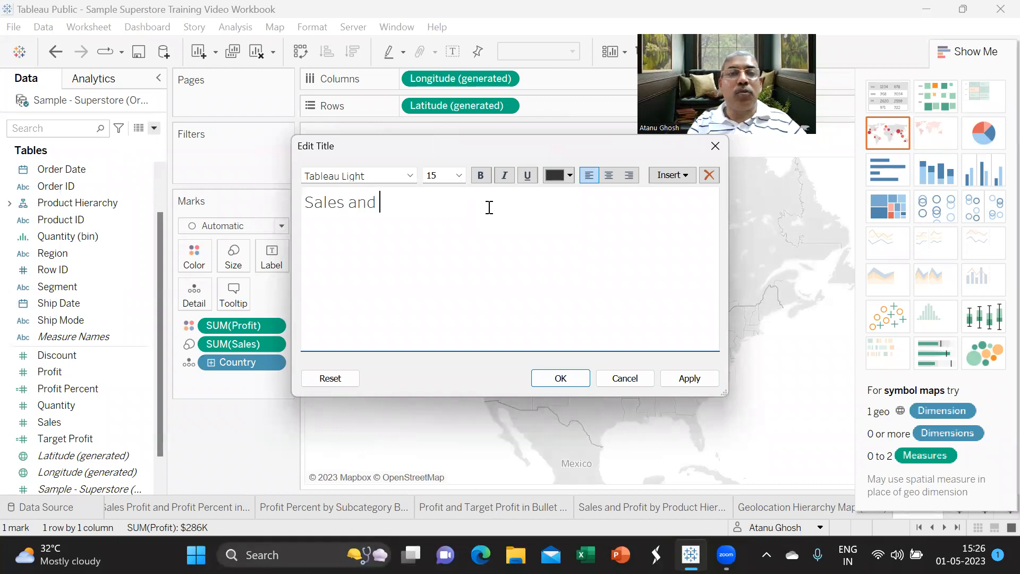
Set the worksheet title to "Geolocation Hierarchy Circle Map" and apply it.
type("Ge")
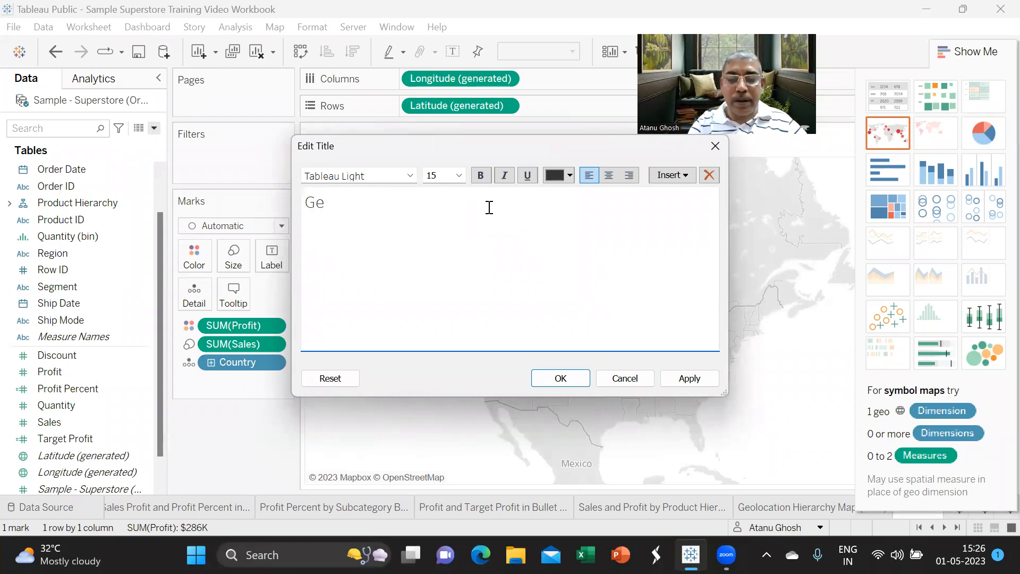
type("olocation")
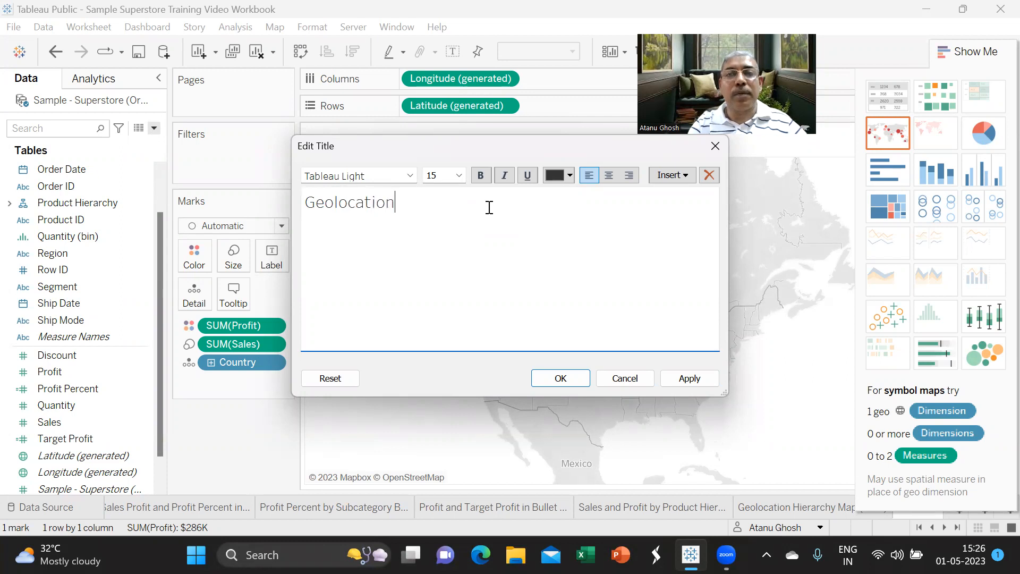
type(" H")
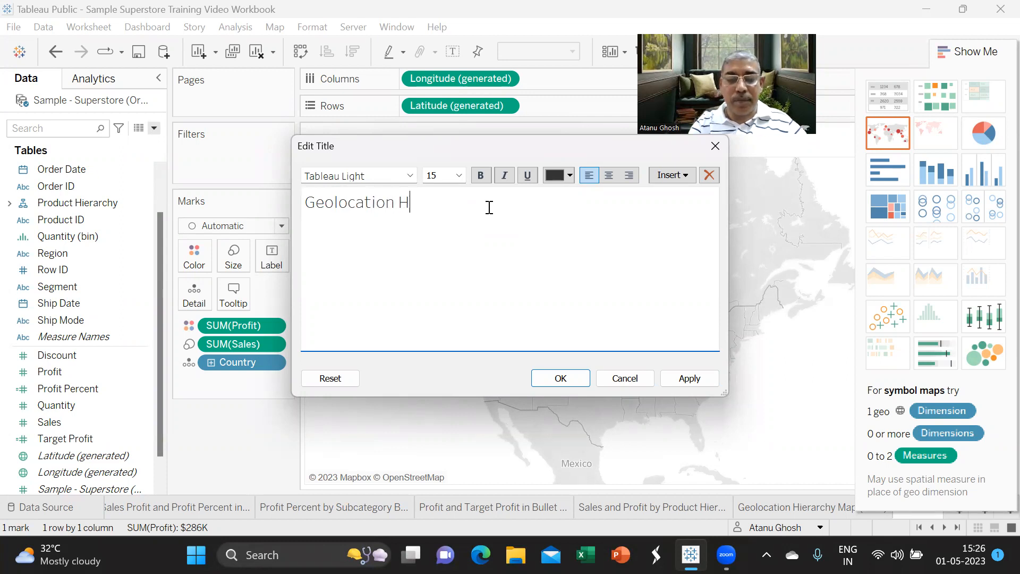
type("ierarchy ")
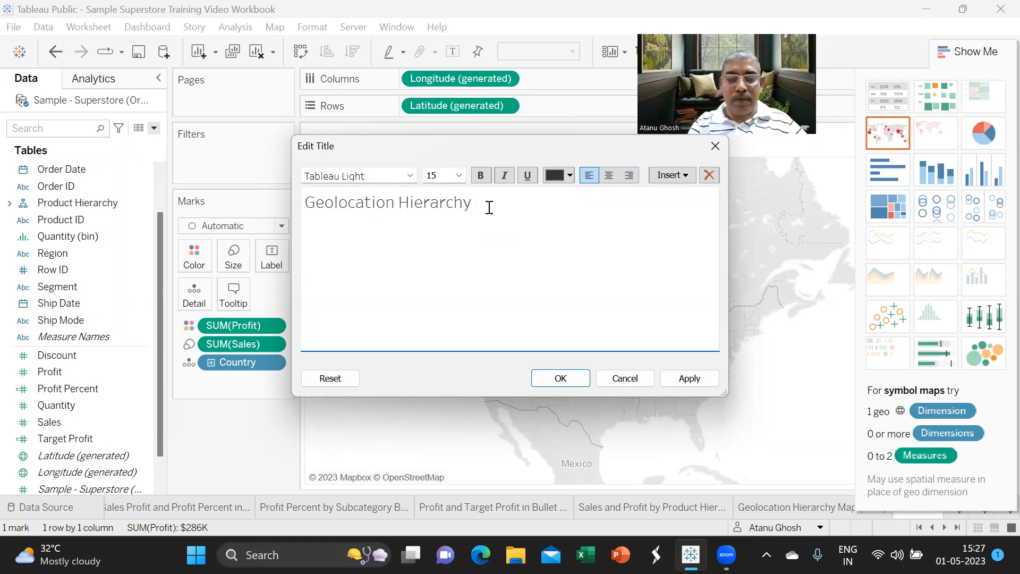
type("Circle Map")
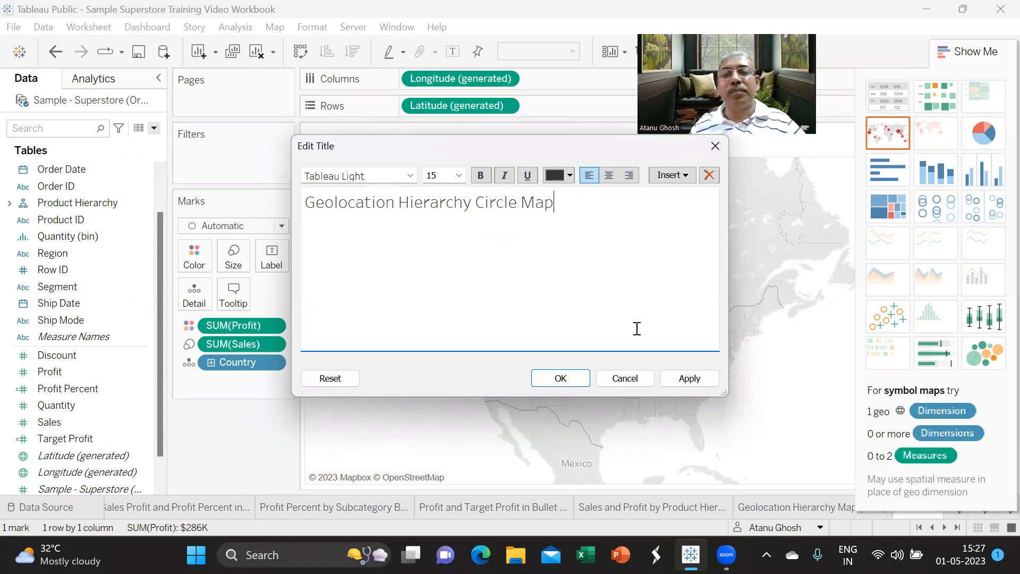
left_click(687, 377)
left_click(562, 379)
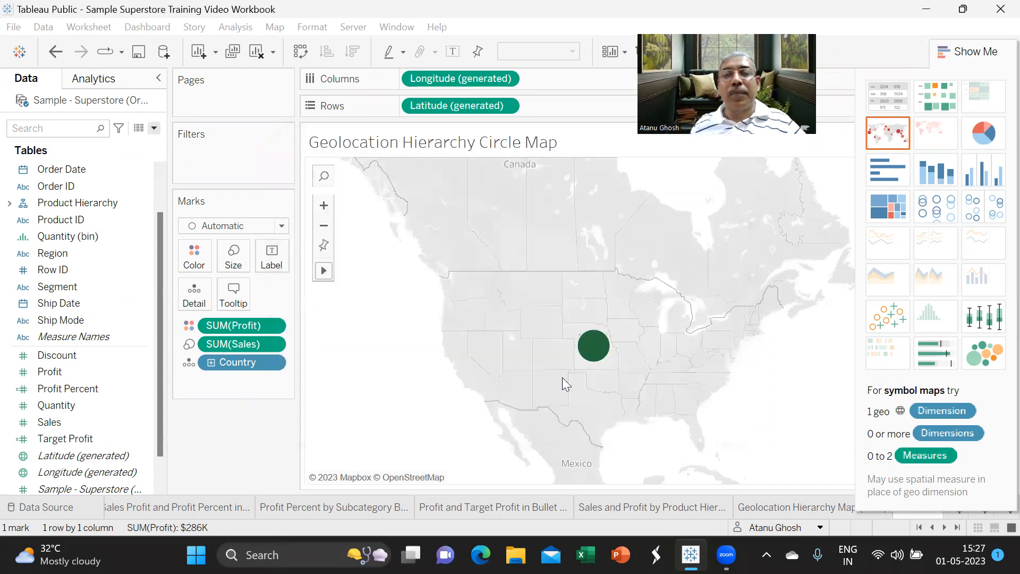
Close the chart type suggestions and hide the Sales and Profit legend cards.
left_click(968, 51)
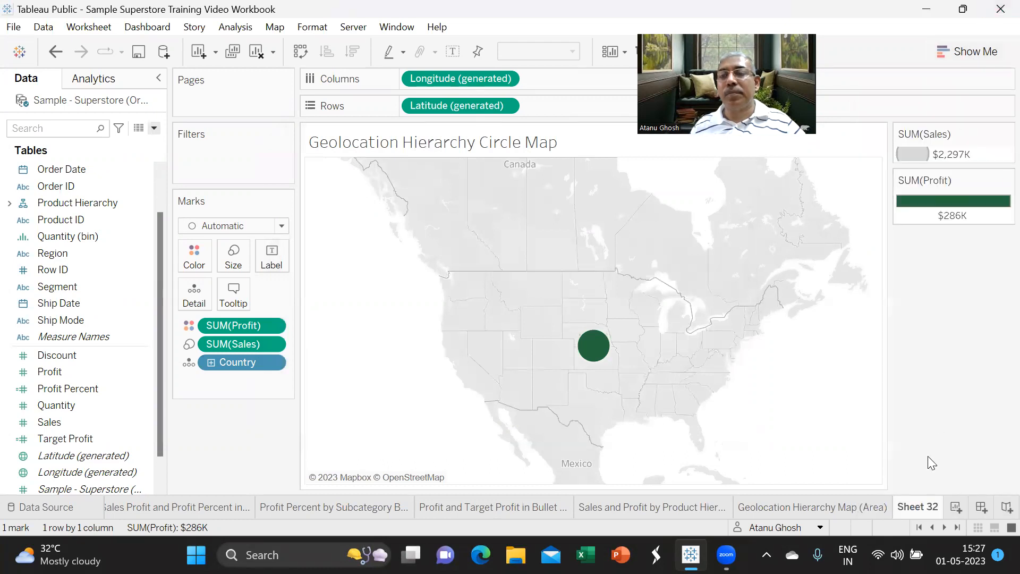
right_click(996, 136)
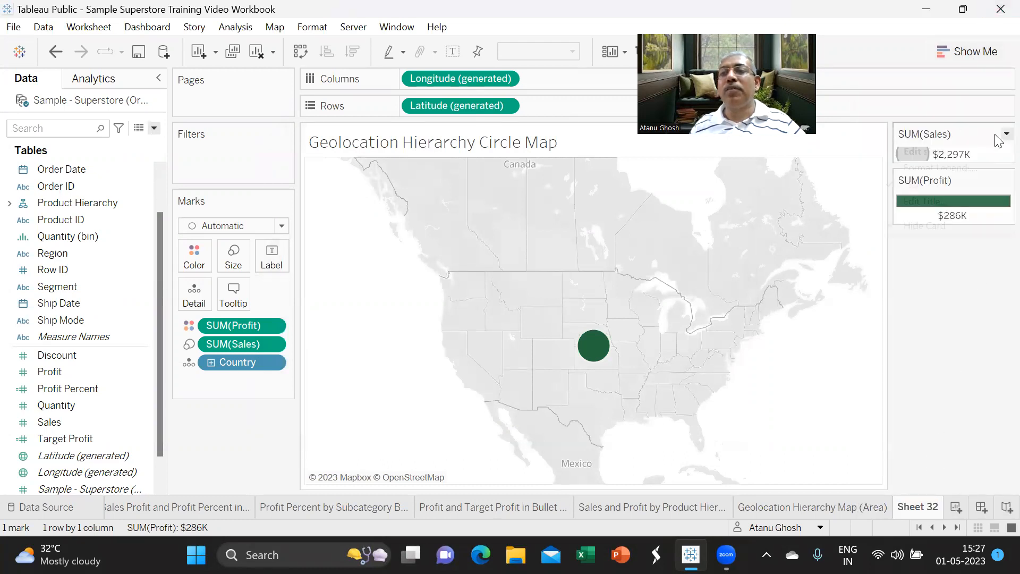
left_click(926, 227)
right_click(999, 136)
left_click(949, 226)
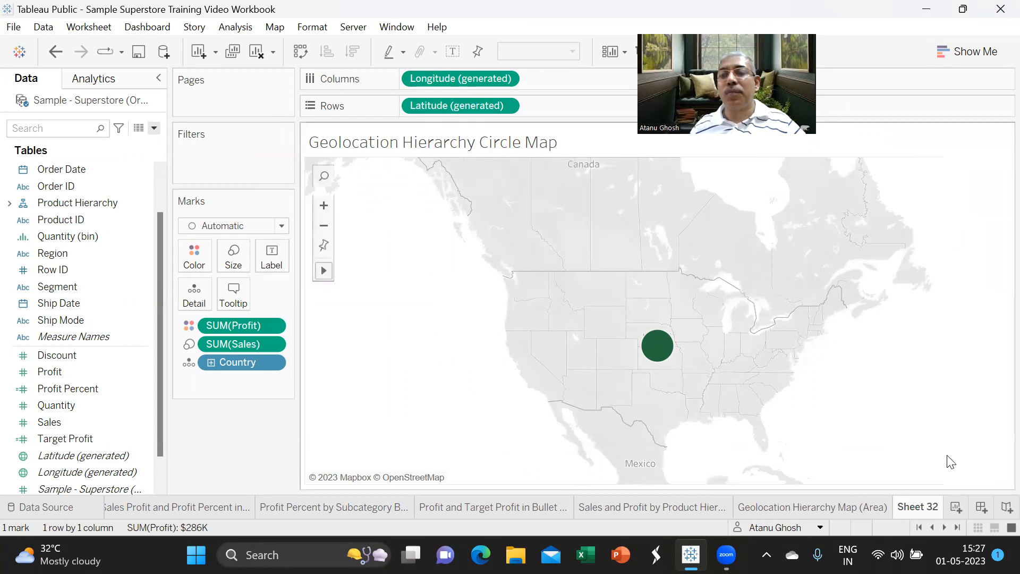
Rename Sheet 32 as "Geolocation Hierarchy Circle Map".
double_click(917, 509)
type("Geolocation")
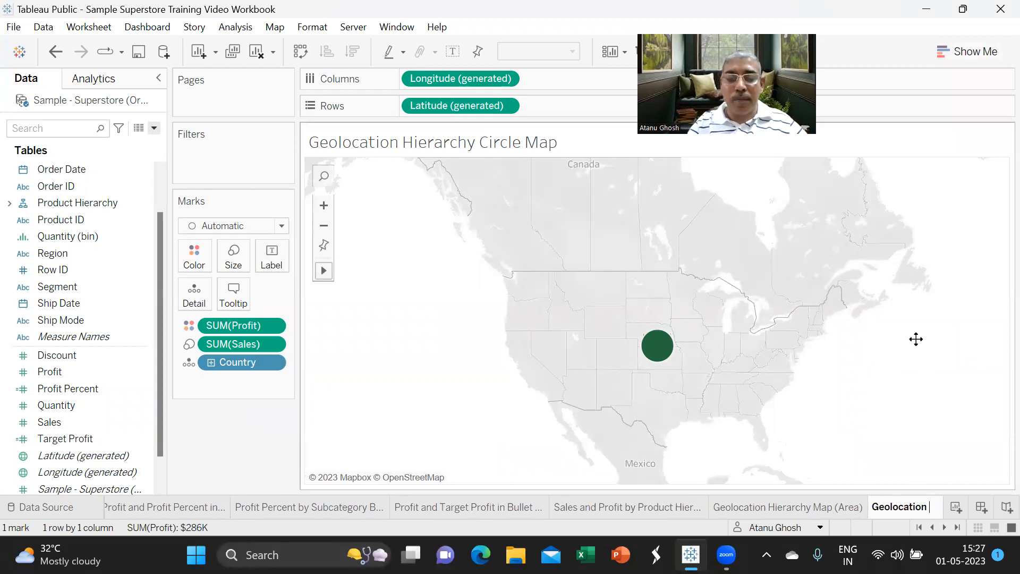
type(" Hi")
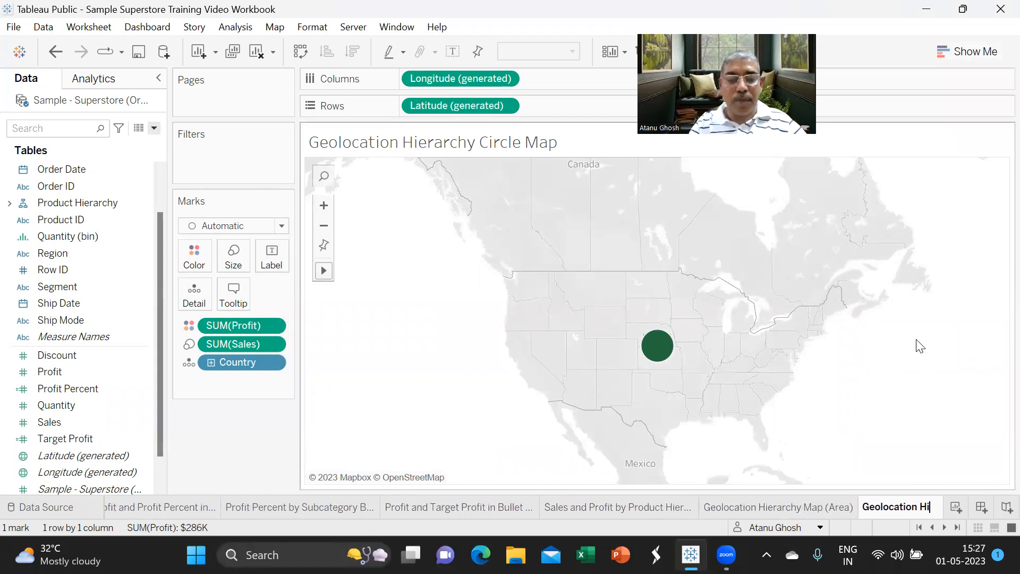
type("erarchy ")
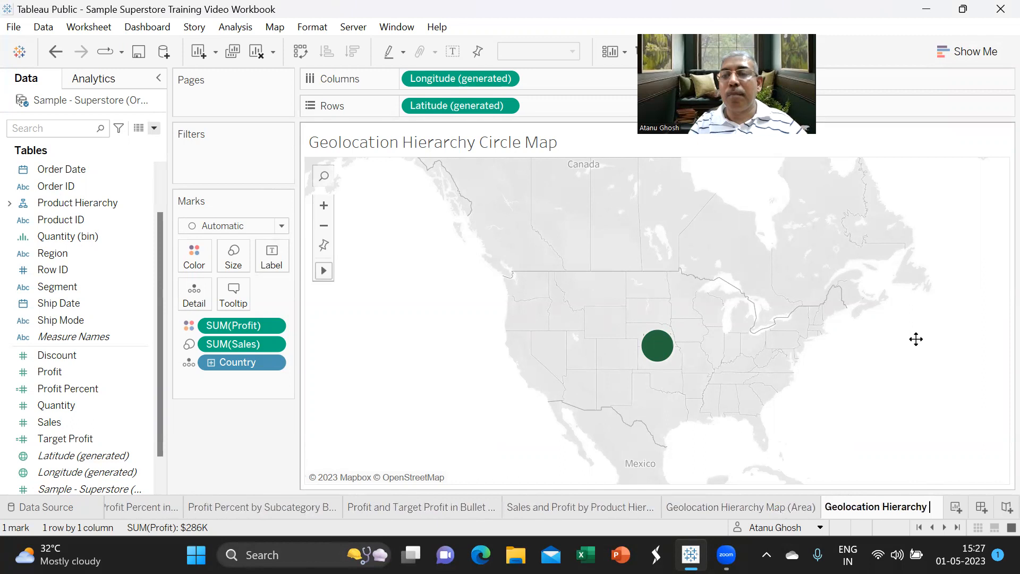
type("Circle Map")
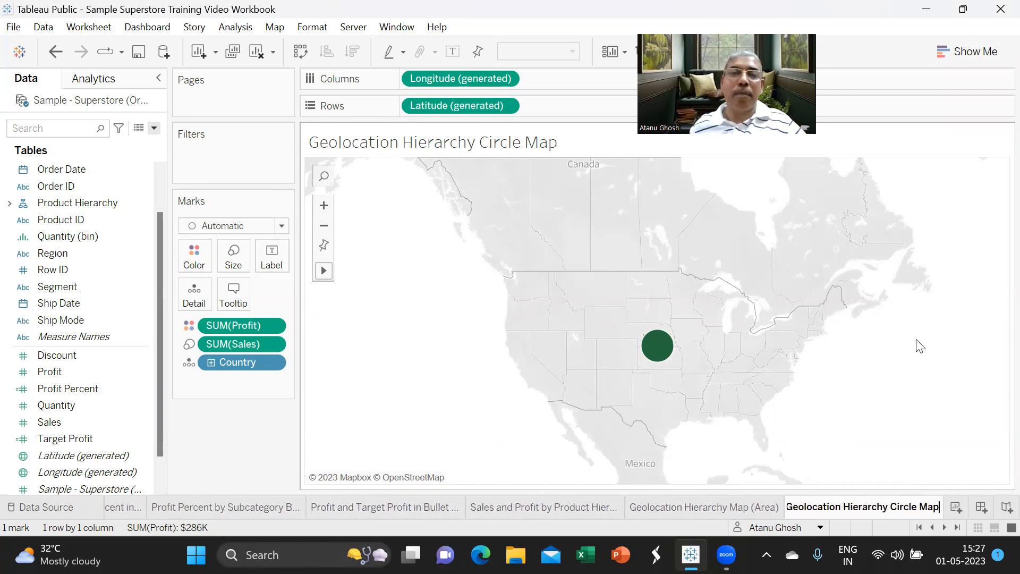
left_click(423, 320)
Save the workbook to Tableau Public.
left_click(14, 27)
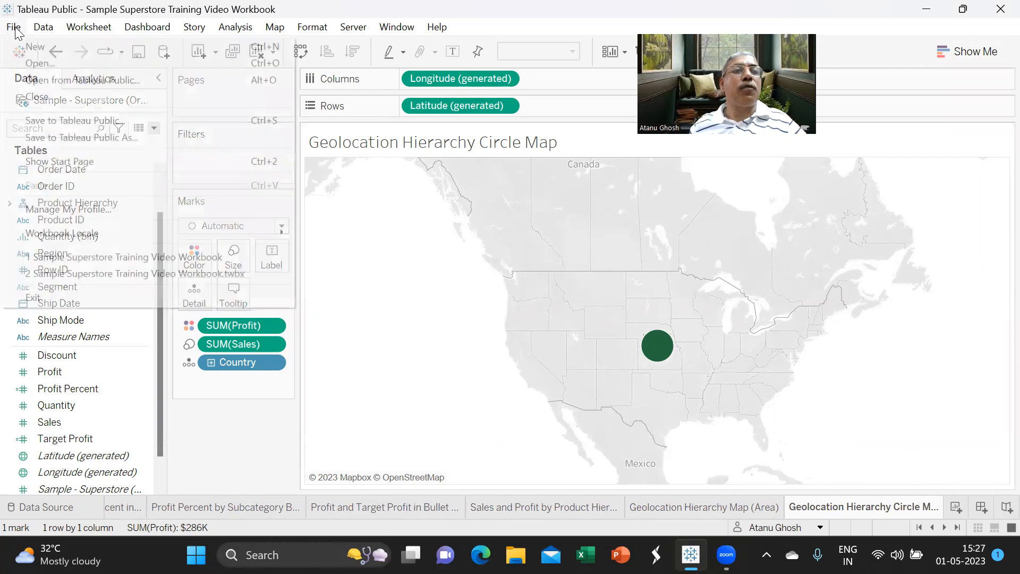
left_click(69, 126)
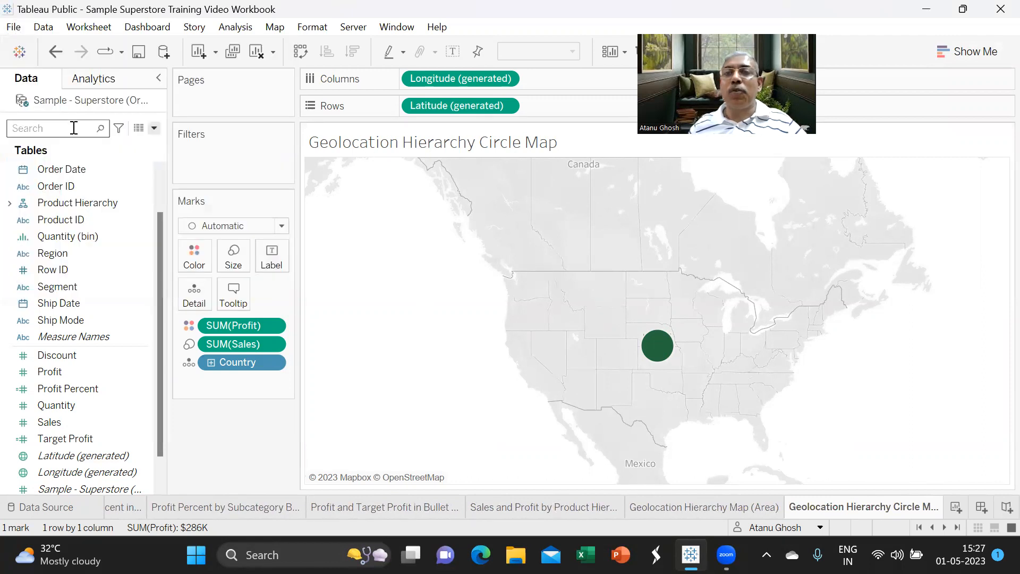